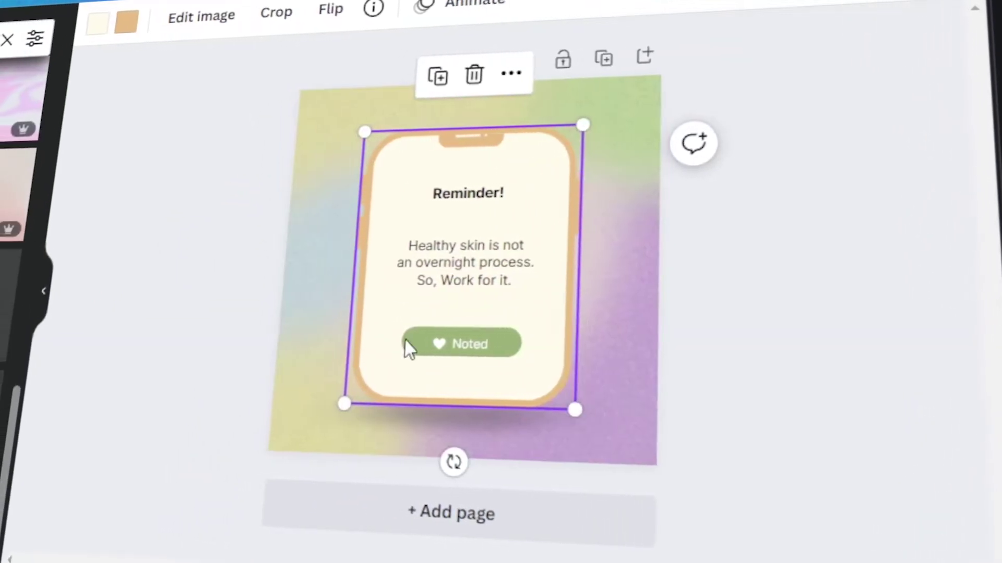
# Recolour the phone frame purple and the Noted button's heart icon pink
pyautogui.click(127, 22)
pyautogui.click(5, 417)
pyautogui.click(462, 343)
pyautogui.click(440, 344)
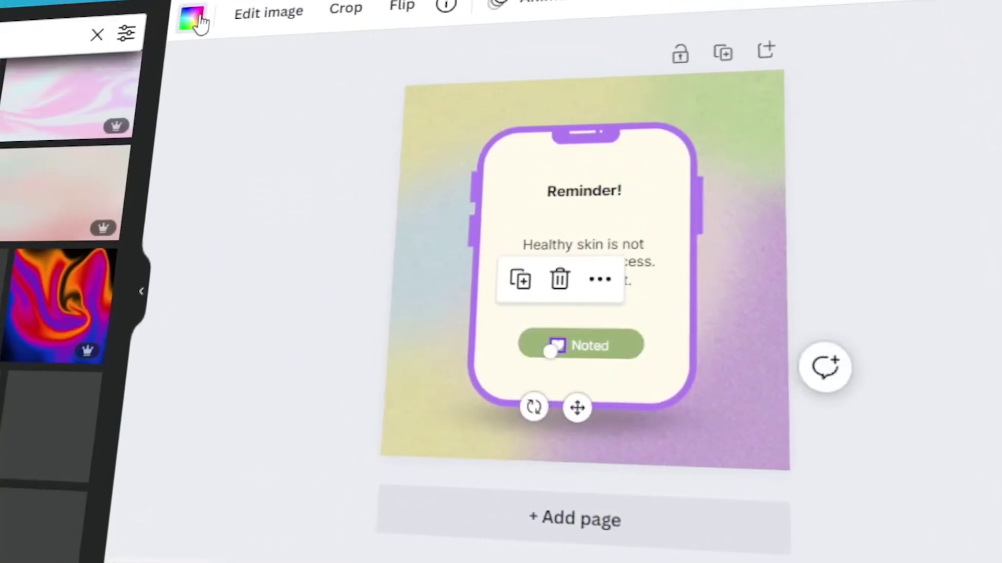
pyautogui.click(193, 21)
pyautogui.click(25, 402)
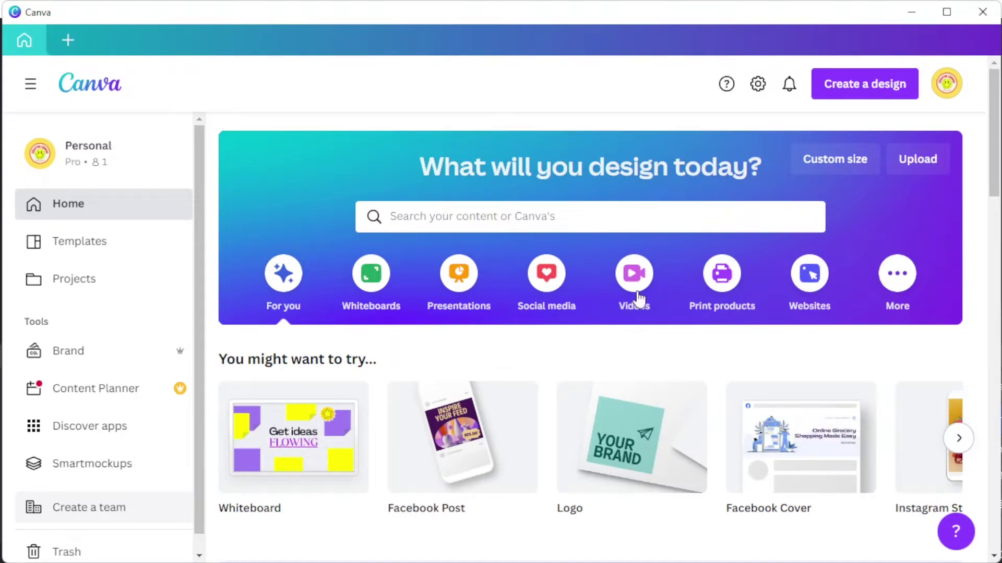
# Search Canva for 'instagram post' templates and scroll through the results and filters
pyautogui.click(631, 206)
pyautogui.write('insta')
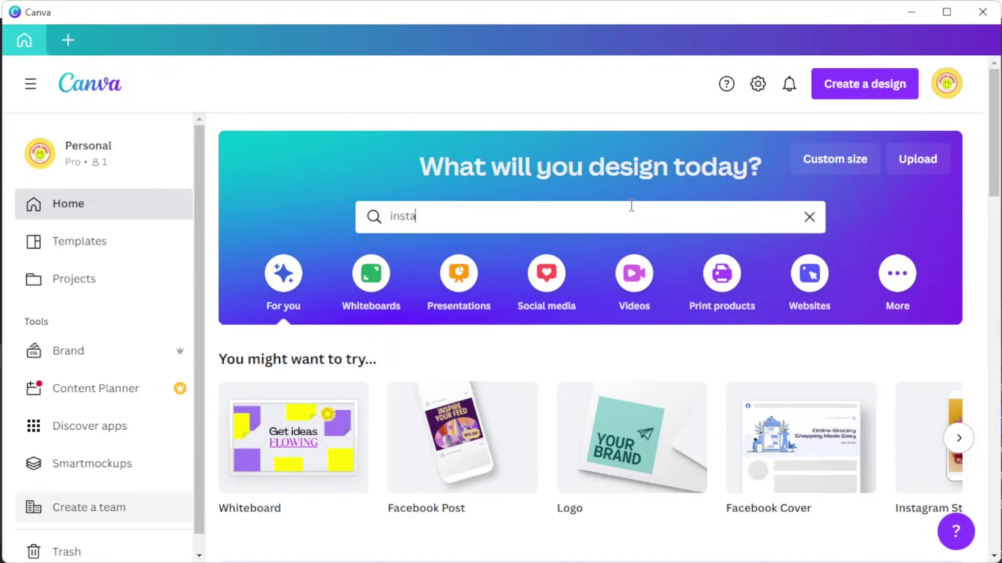
pyautogui.write('gram post')
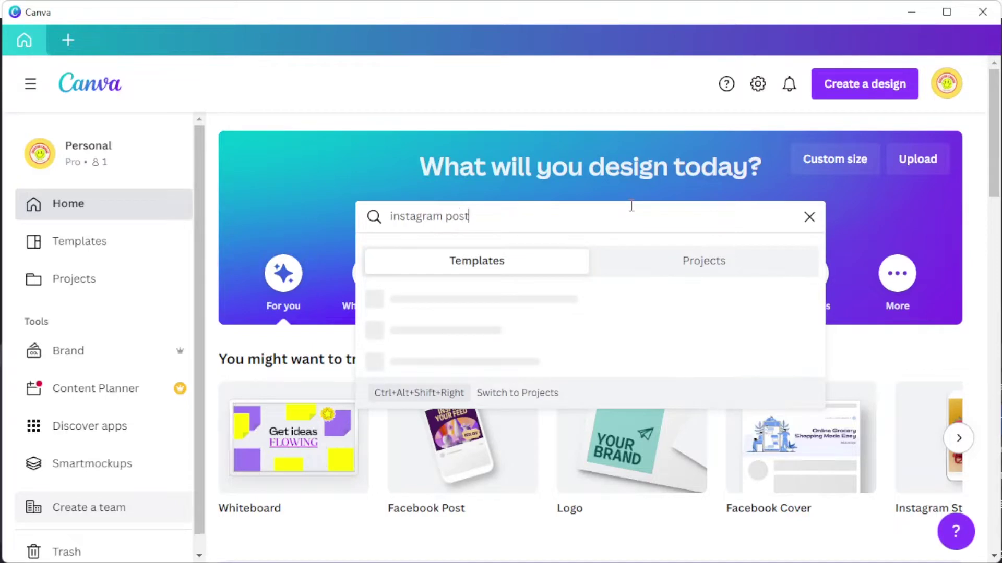
pyautogui.press('Return')
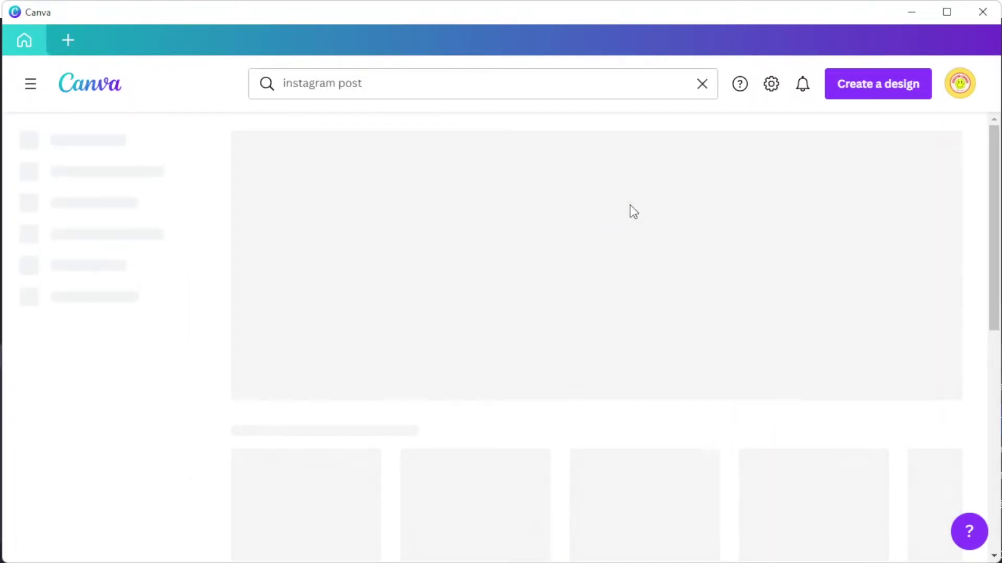
pyautogui.scroll(-15, 630, 205)
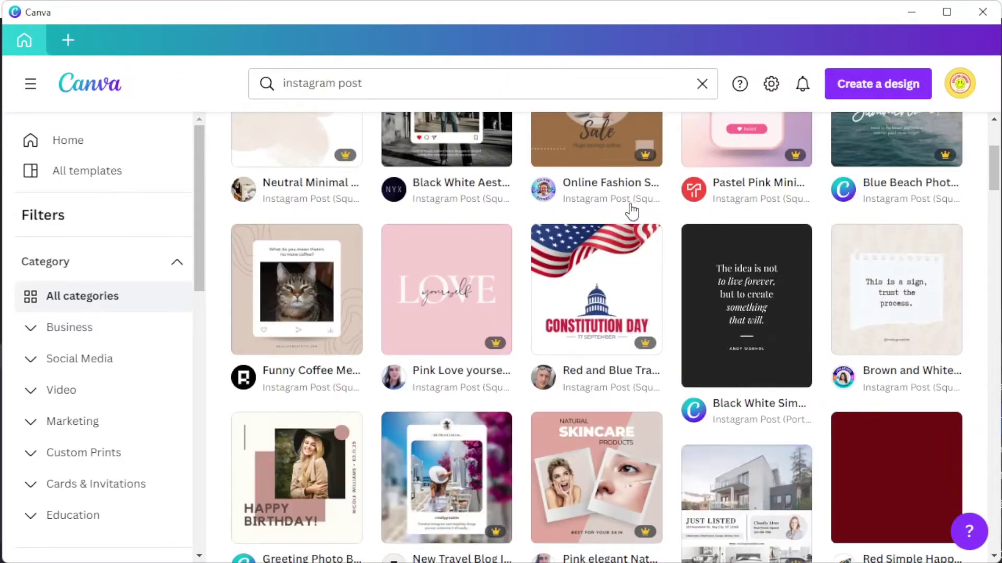
pyautogui.scroll(-10, 630, 209)
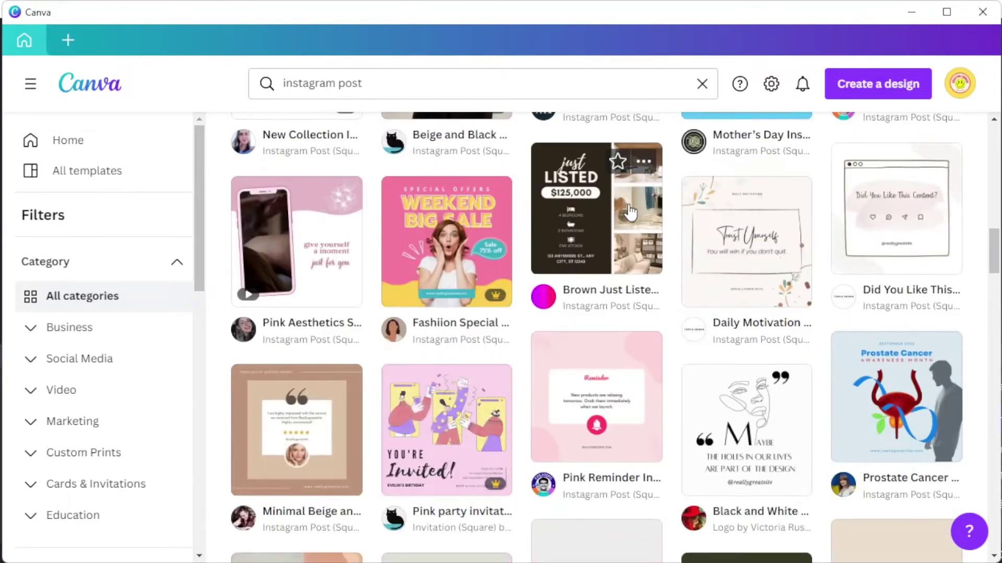
pyautogui.scroll(-2, 129, 242)
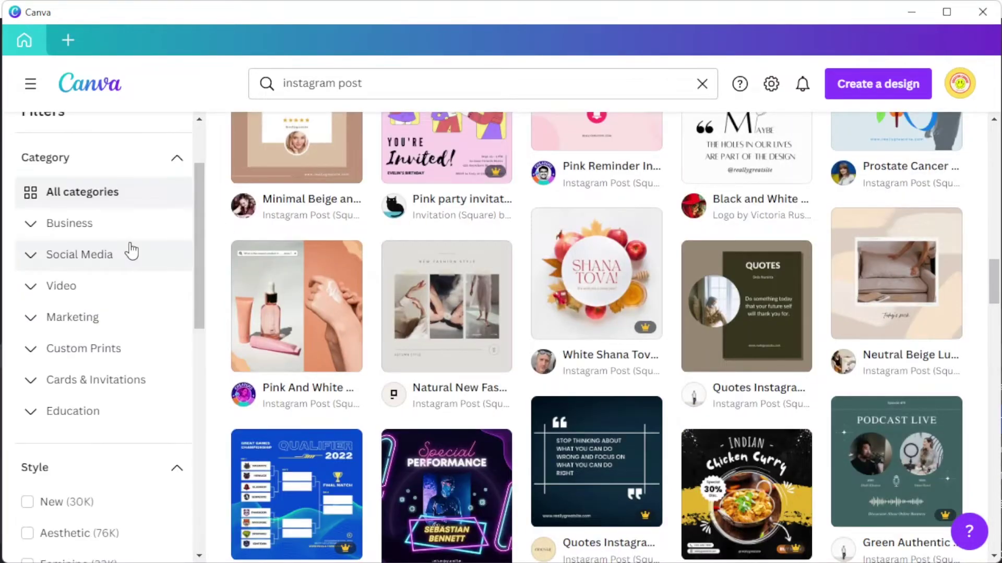
pyautogui.scroll(-12, 130, 245)
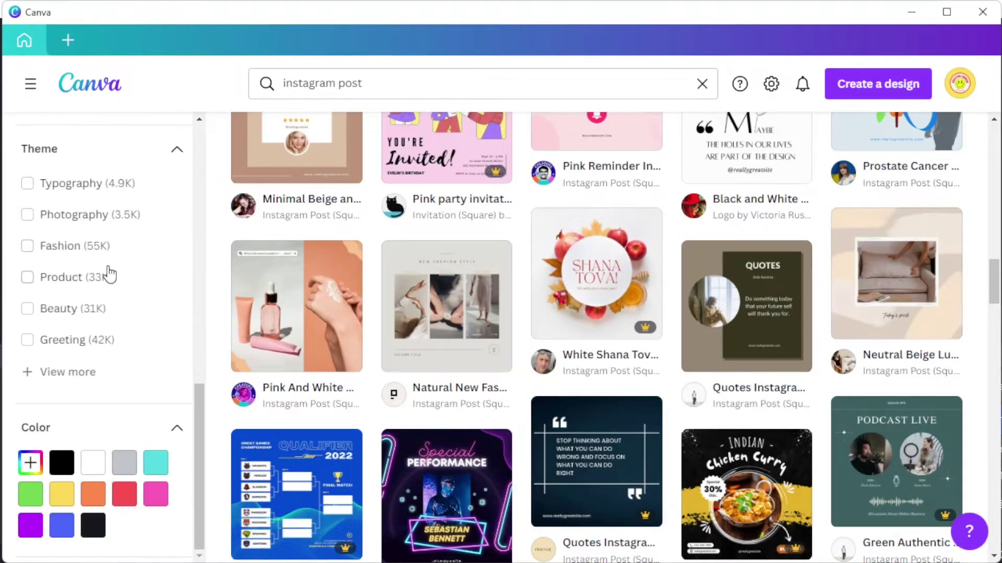
pyautogui.scroll(2, 109, 274)
pyautogui.scroll(-2, 108, 274)
pyautogui.click(854, 84)
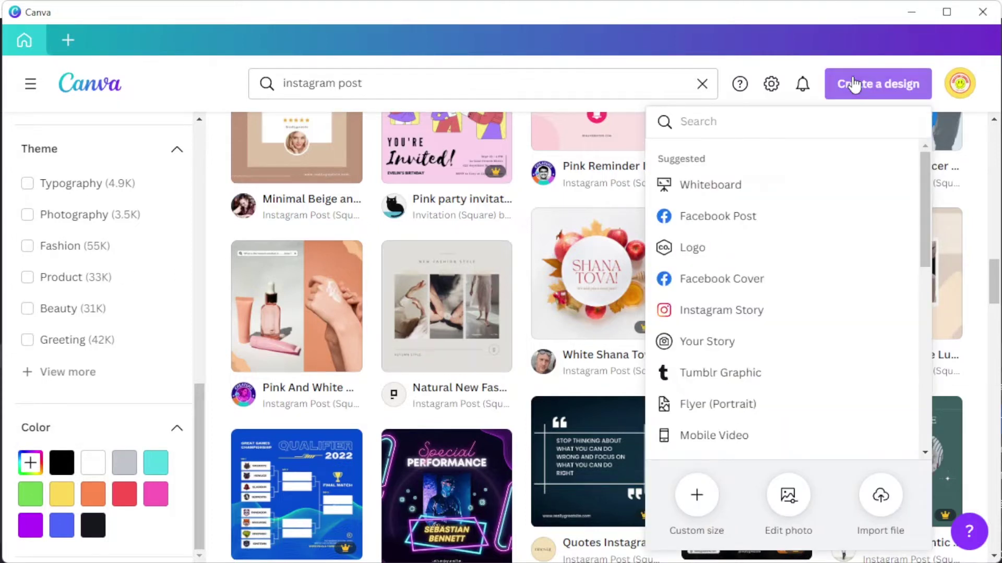
# Briefly try Custom size, then open the Pastel Pink Minimalist Skincare Reminder template
pyautogui.click(696, 498)
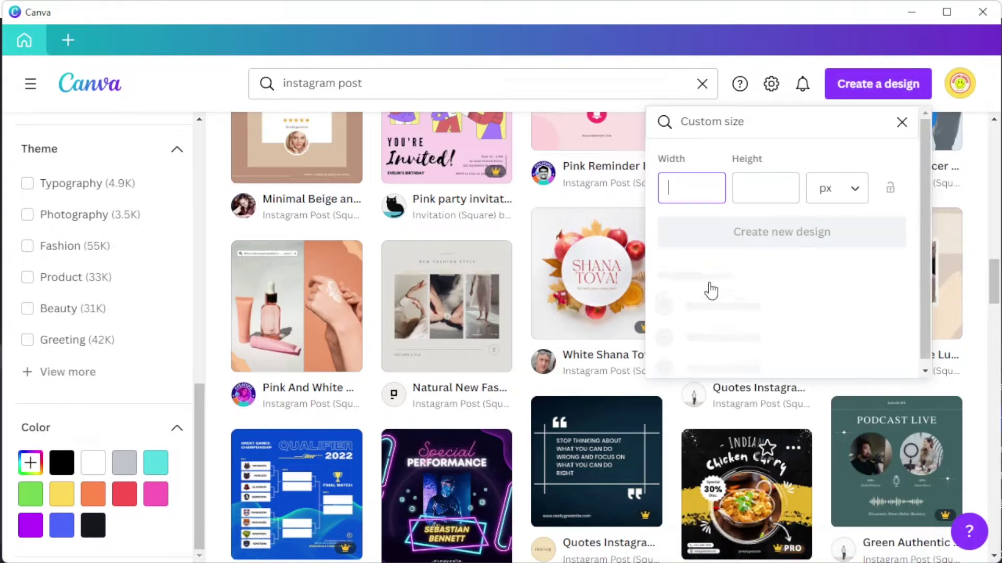
pyautogui.click(759, 182)
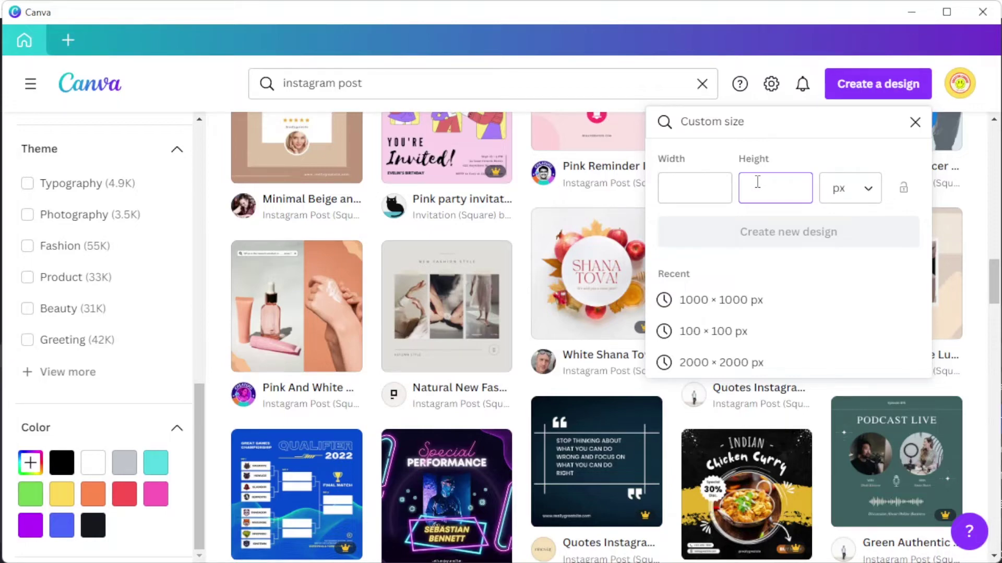
pyautogui.scroll(-15, 292, 360)
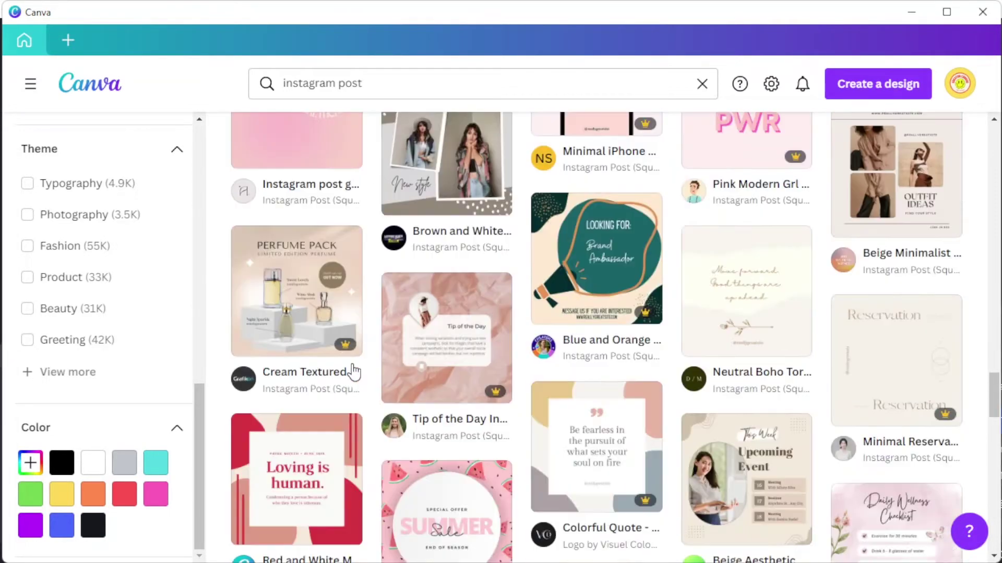
pyautogui.scroll(-15, 354, 371)
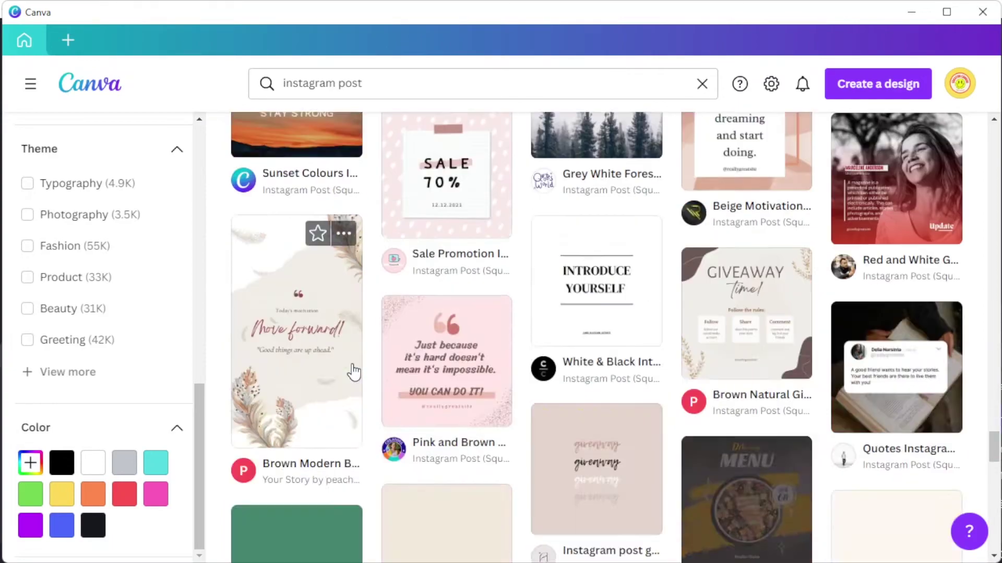
pyautogui.scroll(-15, 353, 371)
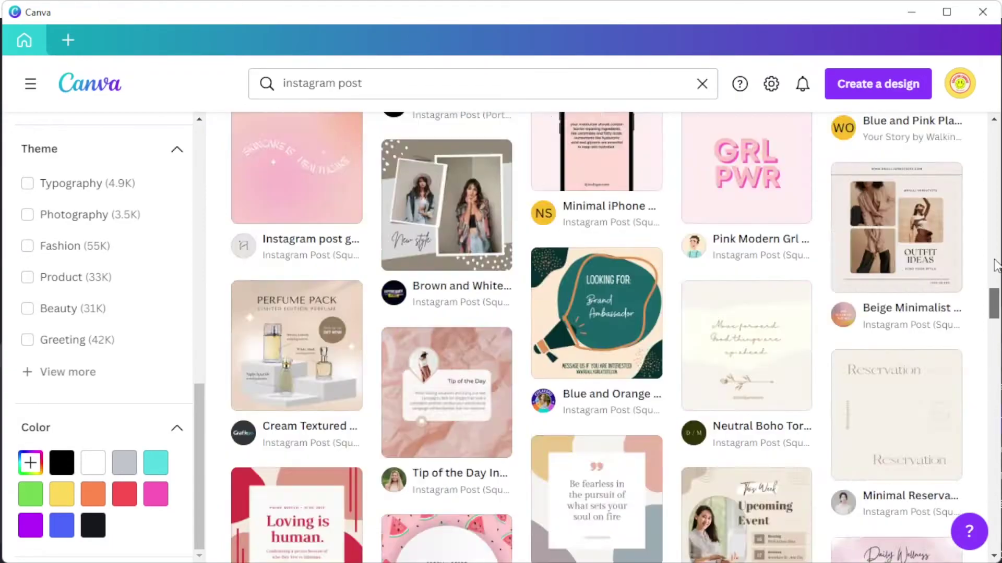
pyautogui.click(730, 348)
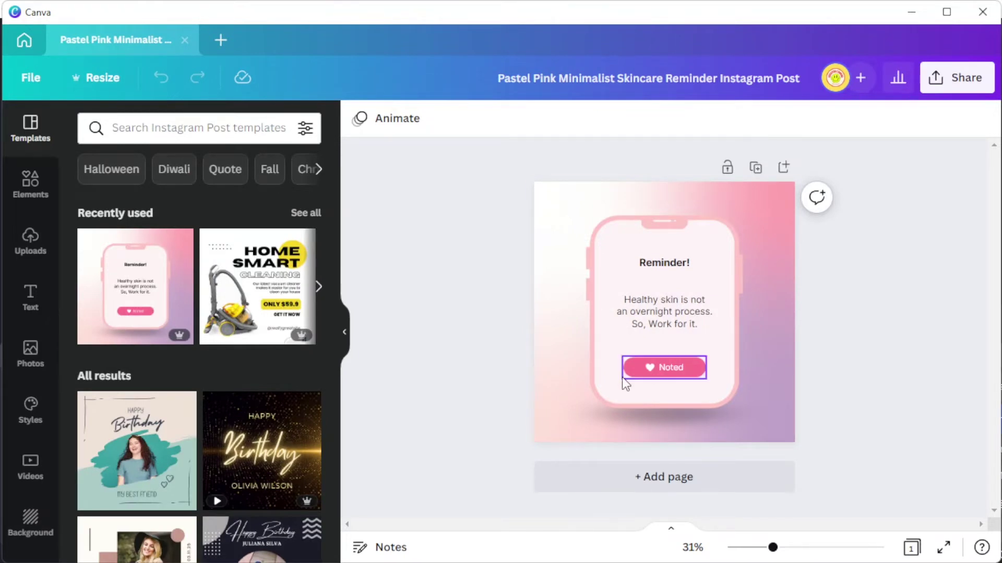
# Keep the Noted button on the centre guide and show the Uploads library
pyautogui.moveTo(656, 371); pyautogui.dragTo(658, 370)
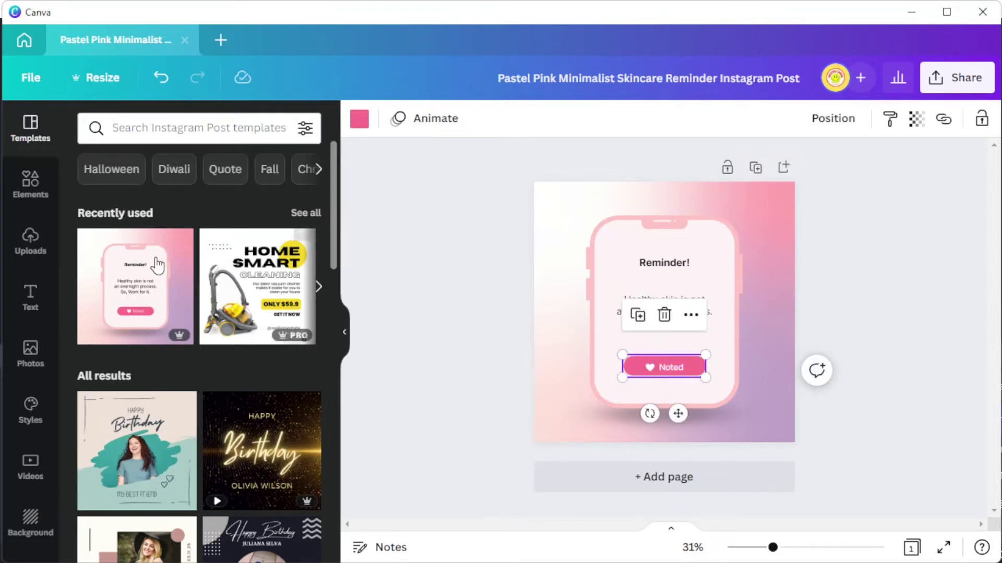
pyautogui.click(43, 252)
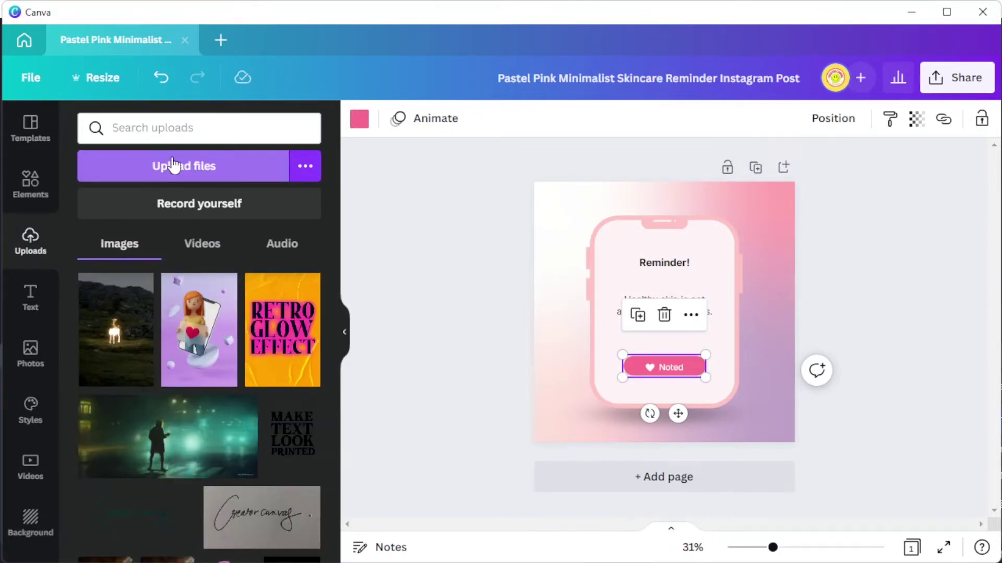
# Check the uploaded videos, audio and upload sources, then switch to stock Photos
pyautogui.click(199, 245)
pyautogui.click(272, 245)
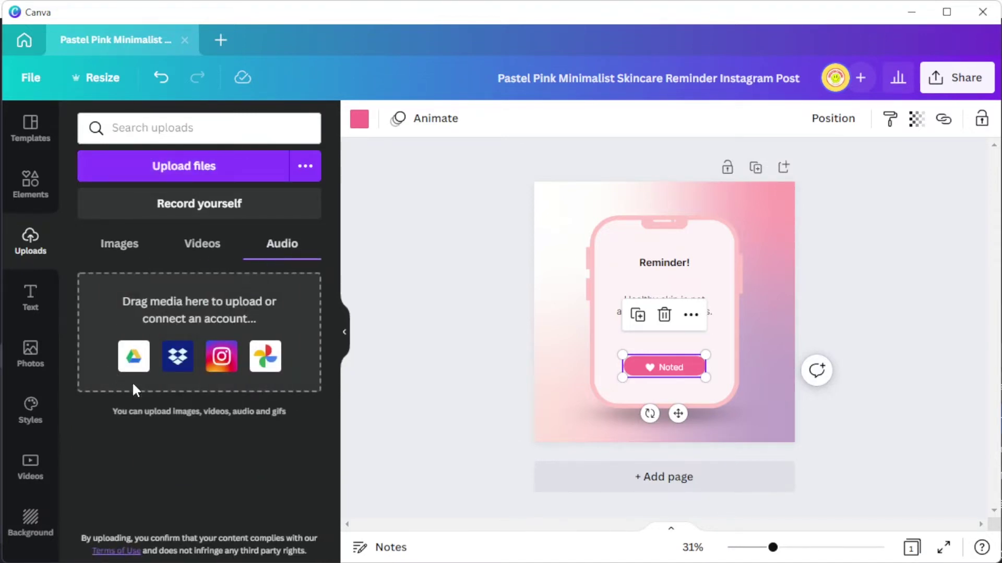
pyautogui.click(307, 168)
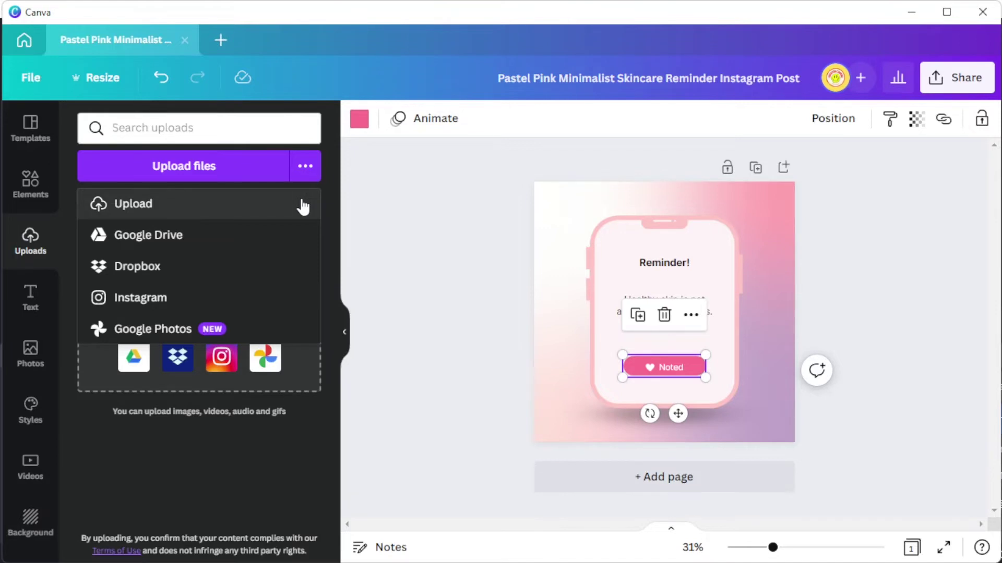
pyautogui.click(8, 370)
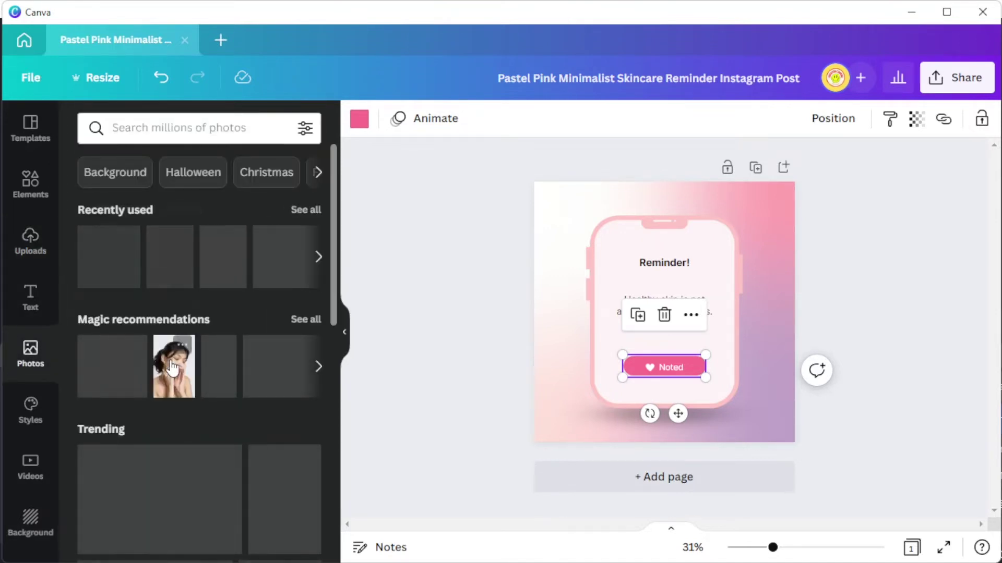
# Search the Elements library for 'aesthetic' graphics
pyautogui.scroll(-5, 171, 365)
pyautogui.scroll(-4, 171, 365)
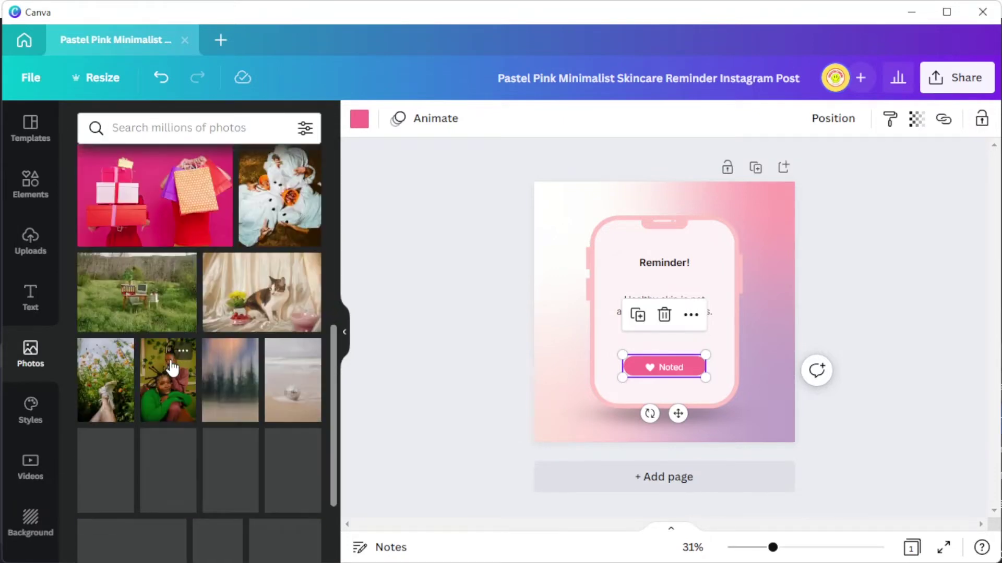
pyautogui.click(30, 185)
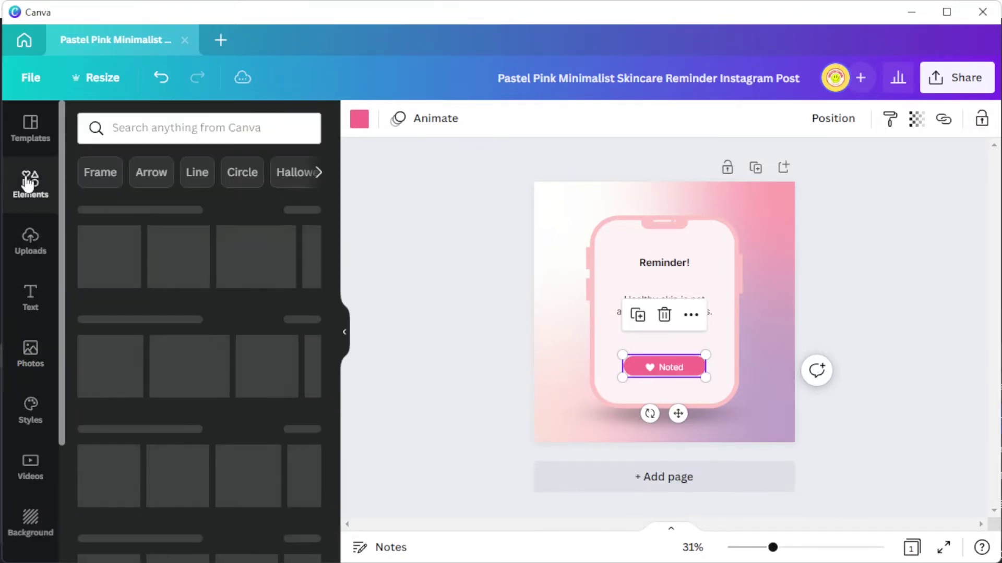
pyautogui.click(141, 127)
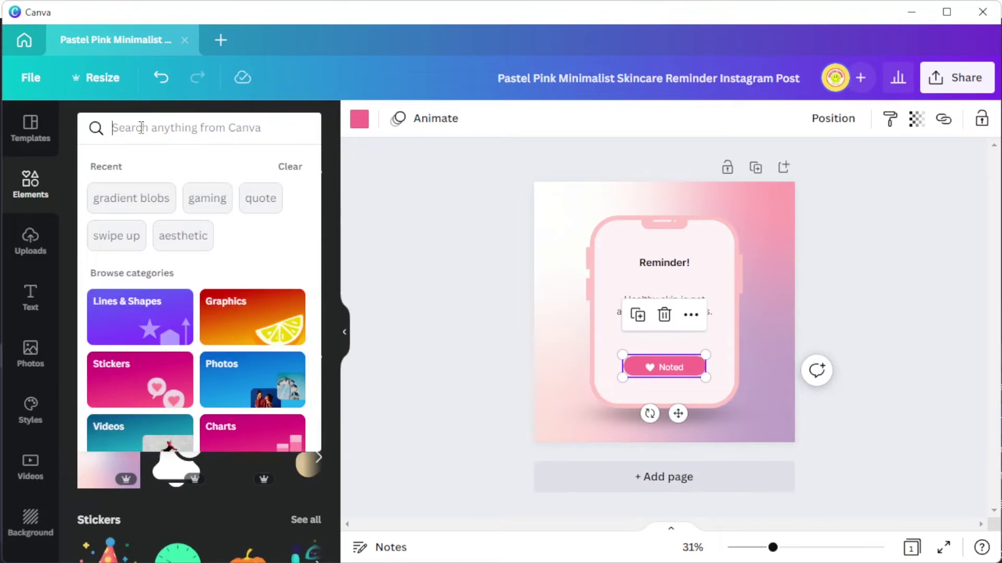
pyautogui.write('aestheti')
pyautogui.click(137, 261)
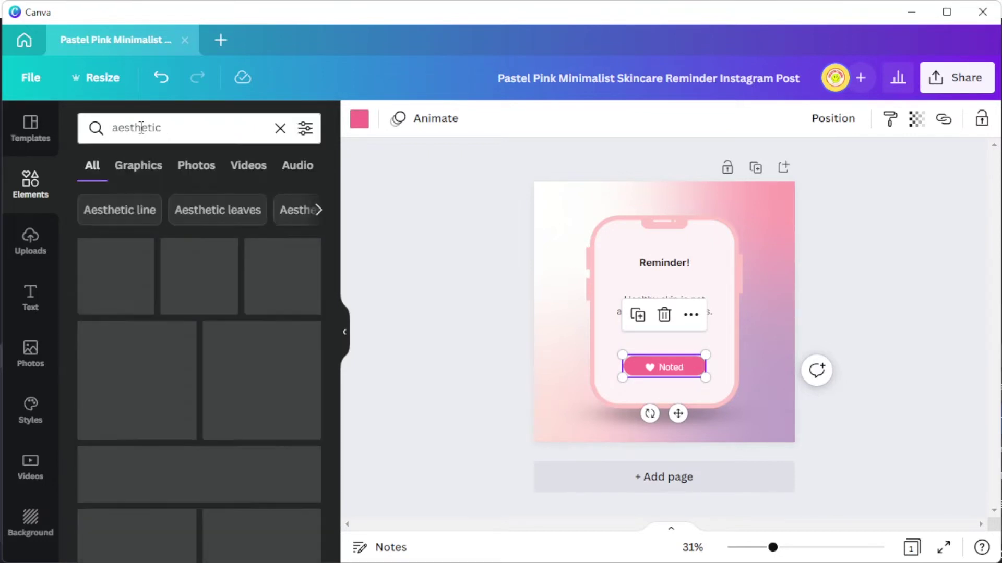
pyautogui.scroll(-10, 144, 264)
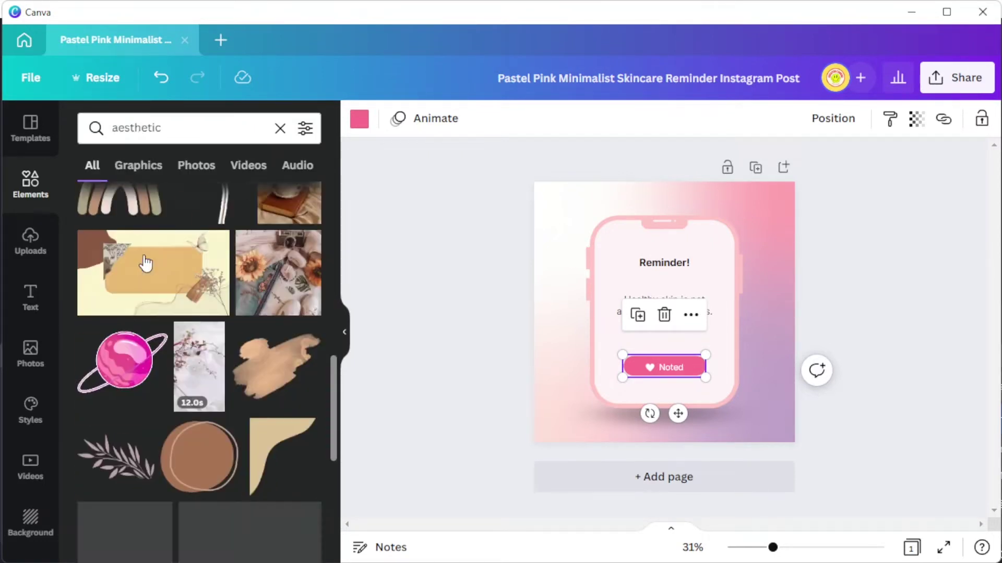
# Replace the search with 'organic' and scroll through the organic shapes and graphics
pyautogui.moveTo(162, 127); pyautogui.dragTo(3, 141)
pyautogui.write('organic')
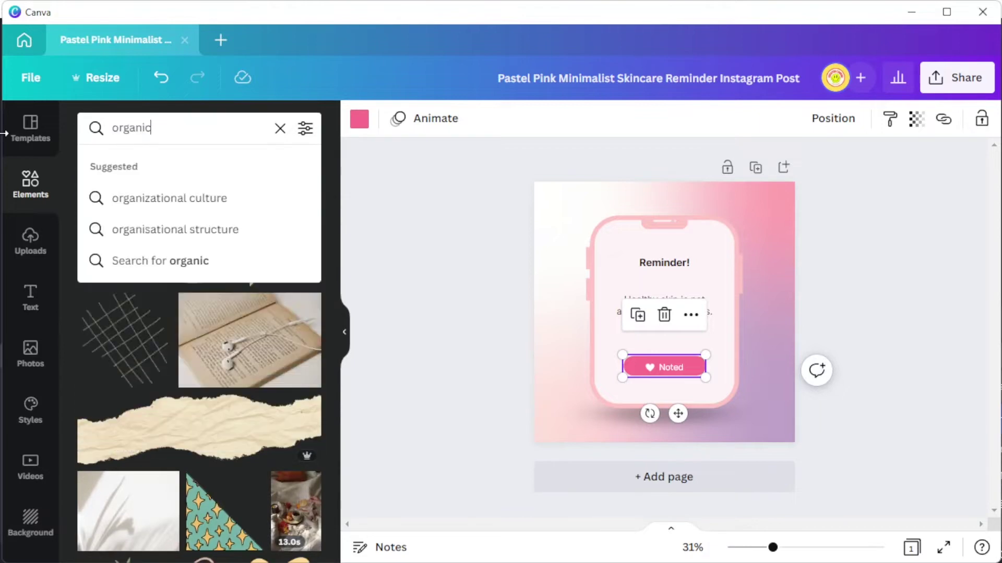
pyautogui.press('Return')
pyautogui.scroll(-10, 108, 282)
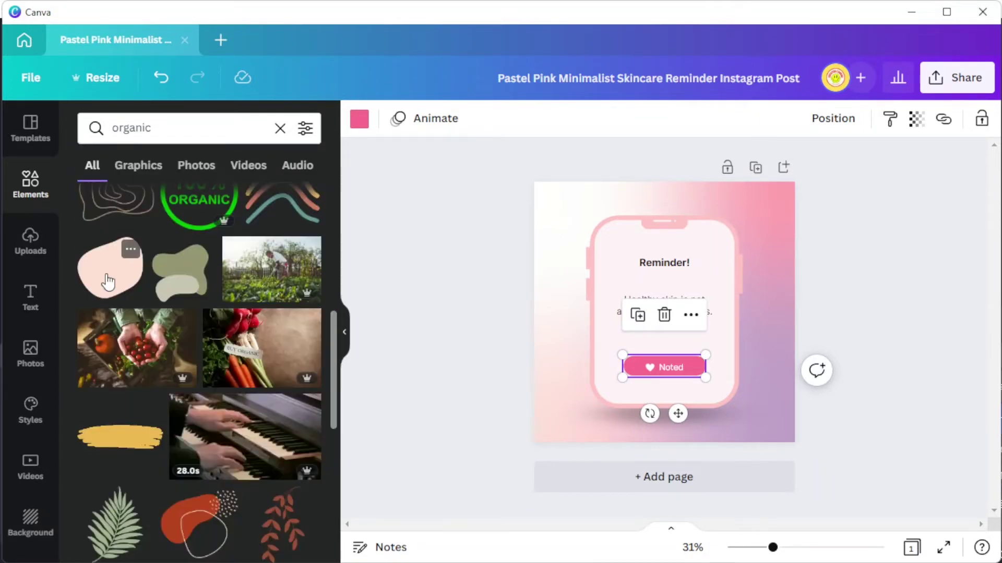
pyautogui.scroll(-4, 108, 281)
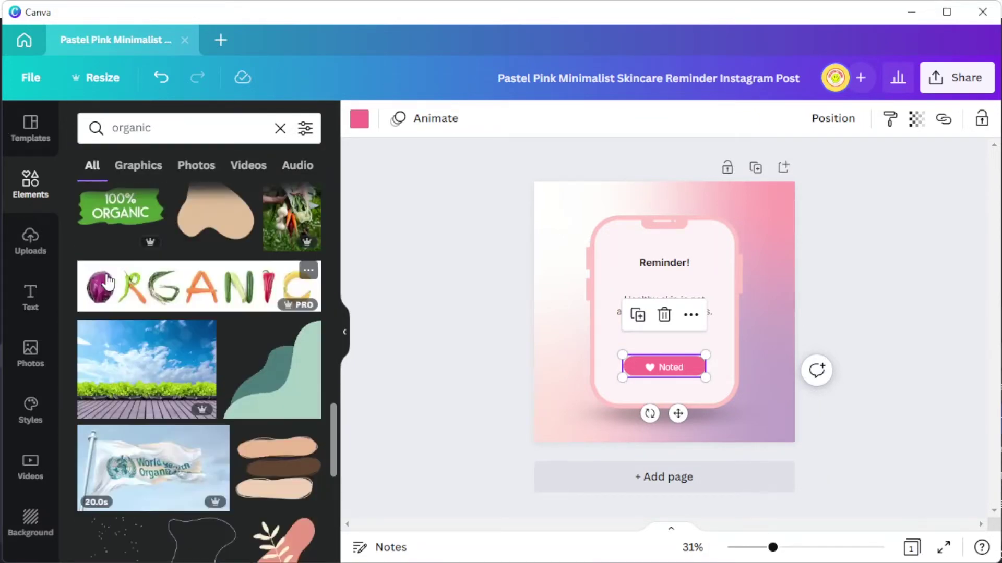
# Scroll the Text panel's font combinations such as SALE, BAKED FRESH and GAME ON
pyautogui.click(32, 297)
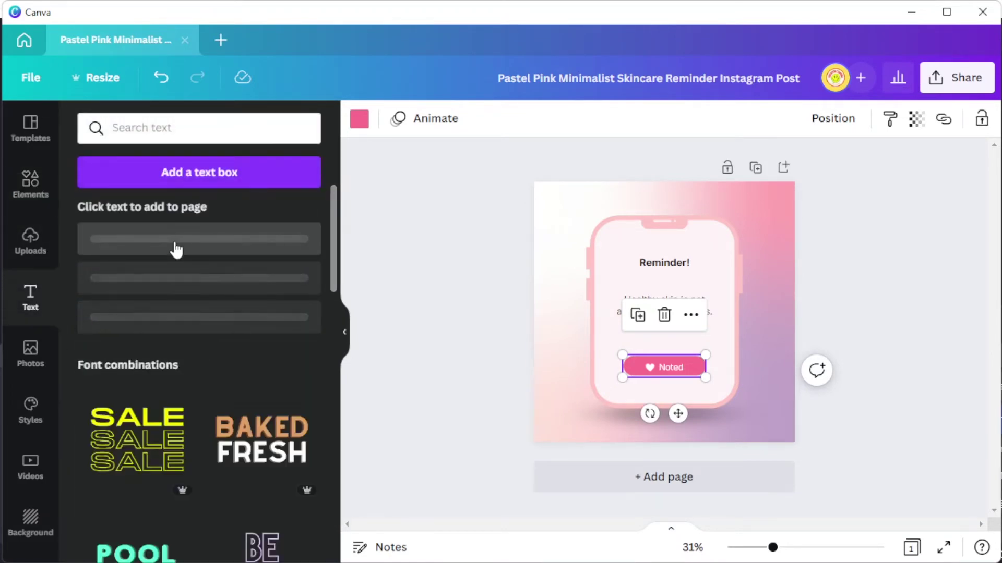
pyautogui.scroll(-10, 176, 249)
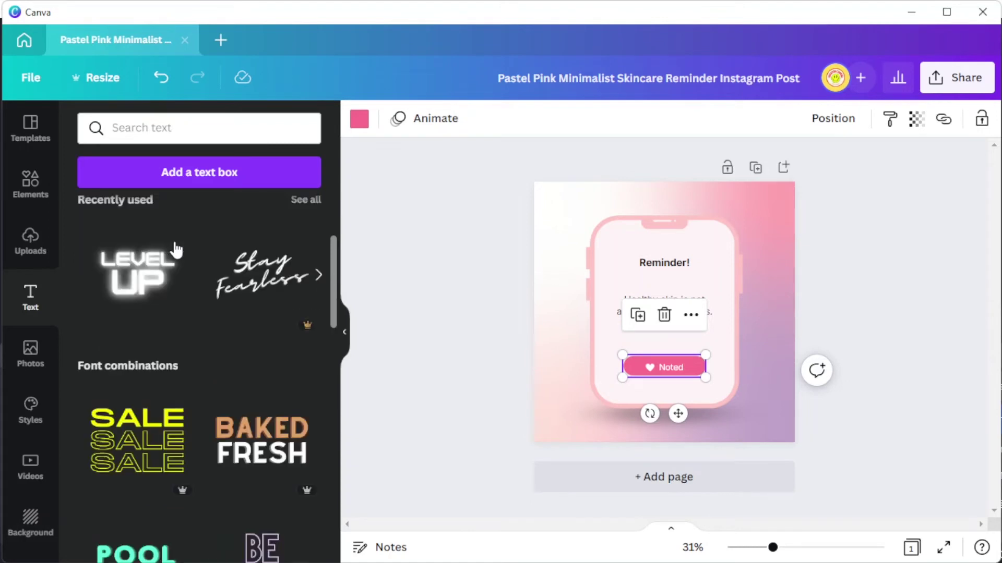
pyautogui.scroll(-10, 176, 249)
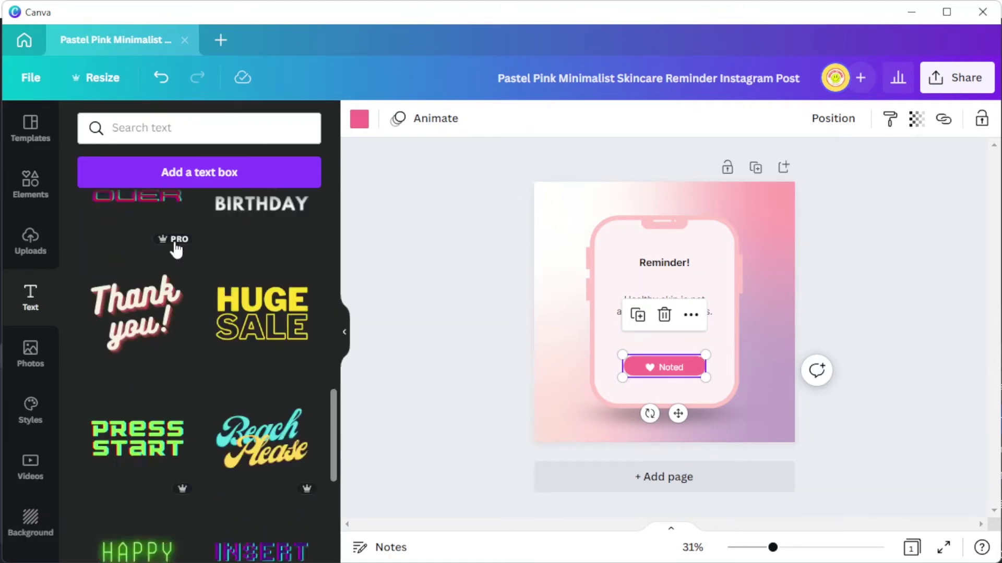
pyautogui.scroll(-4, 175, 250)
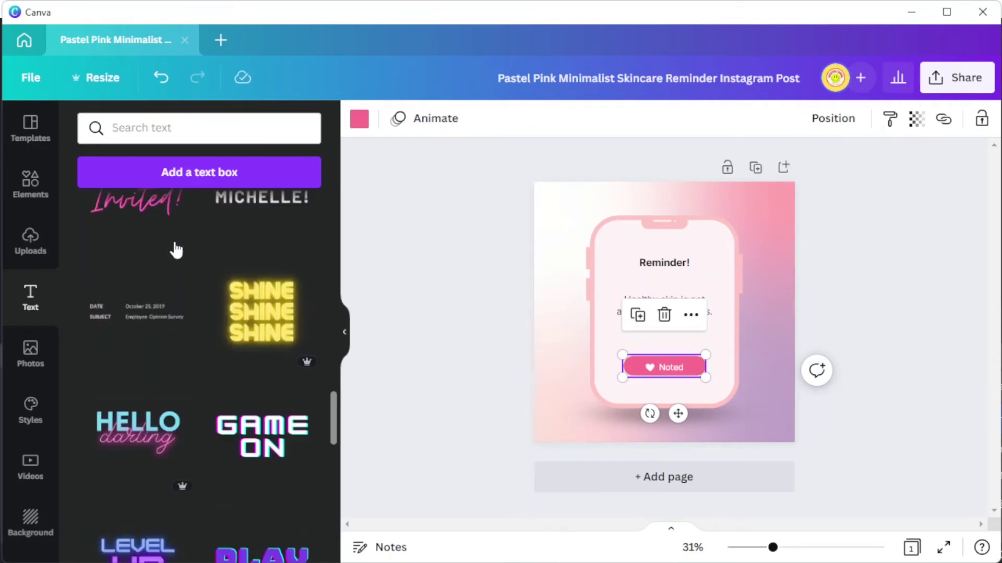
pyautogui.scroll(-2, 175, 250)
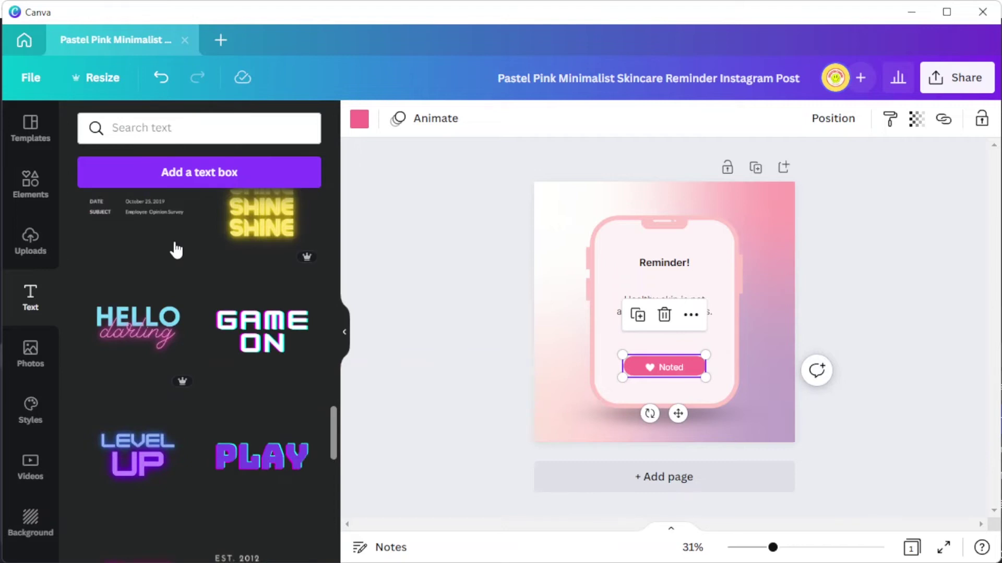
pyautogui.click(662, 261)
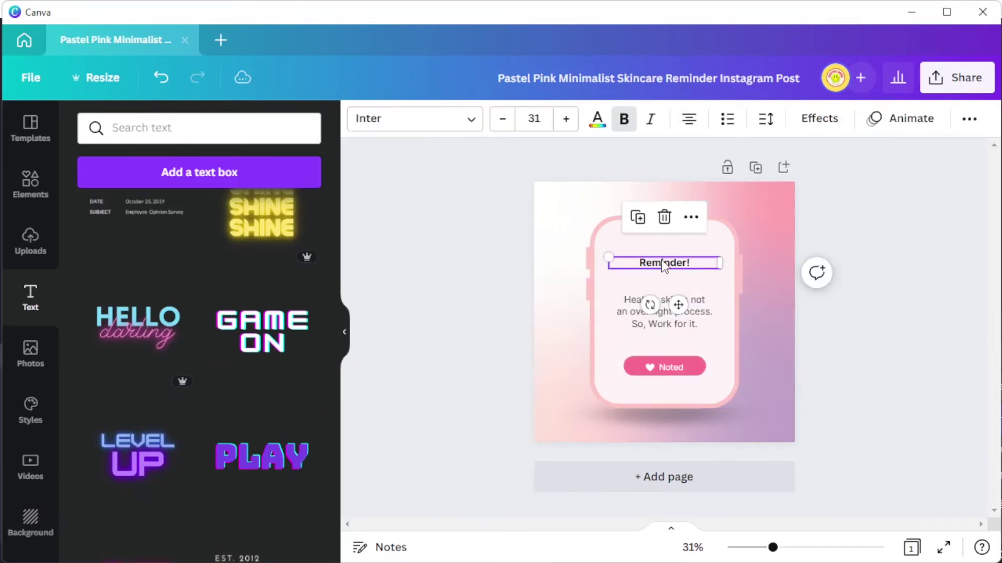
# Browse the Reminder! heading's font list down to Popular fonts, then close it
pyautogui.click(440, 126)
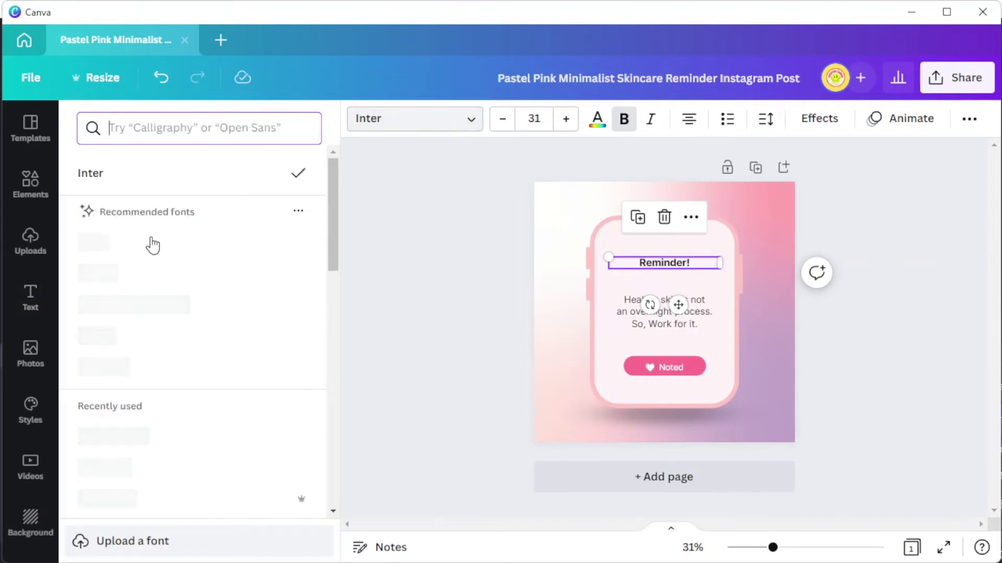
pyautogui.scroll(-4, 152, 244)
pyautogui.scroll(-8, 153, 245)
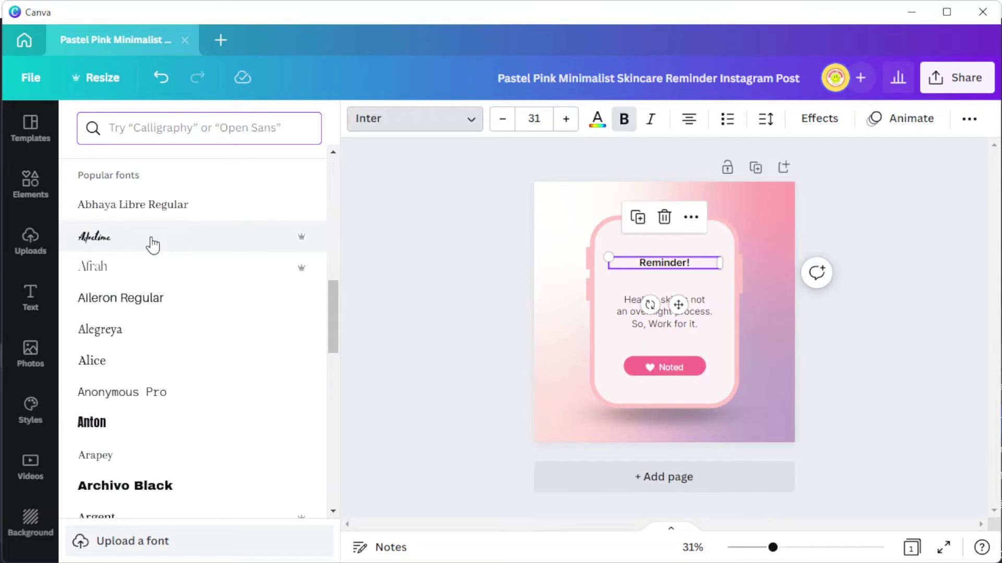
pyautogui.click(559, 275)
# Select the pastel gradient background image and browse its colour options
pyautogui.doubleClick(559, 275)
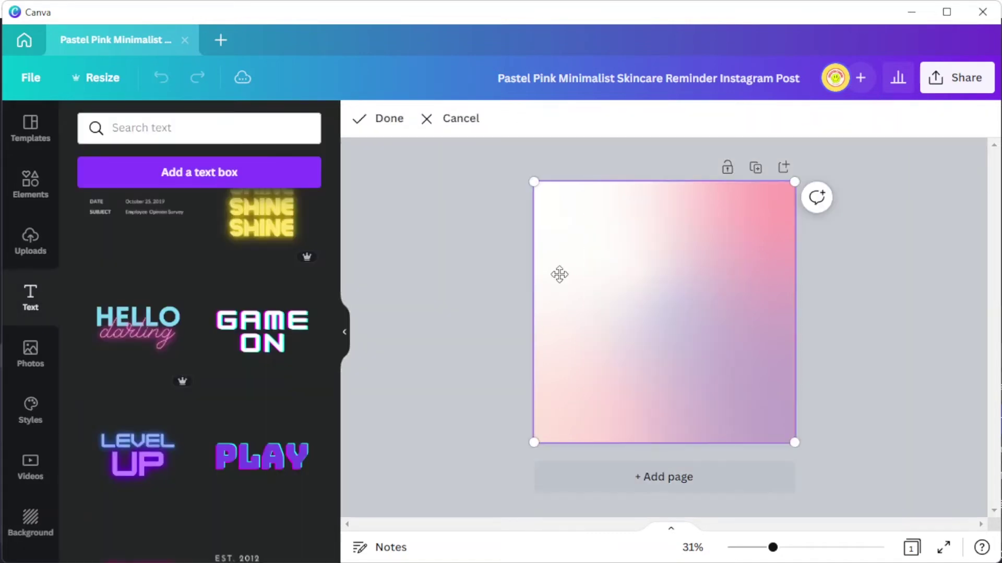
pyautogui.click(434, 284)
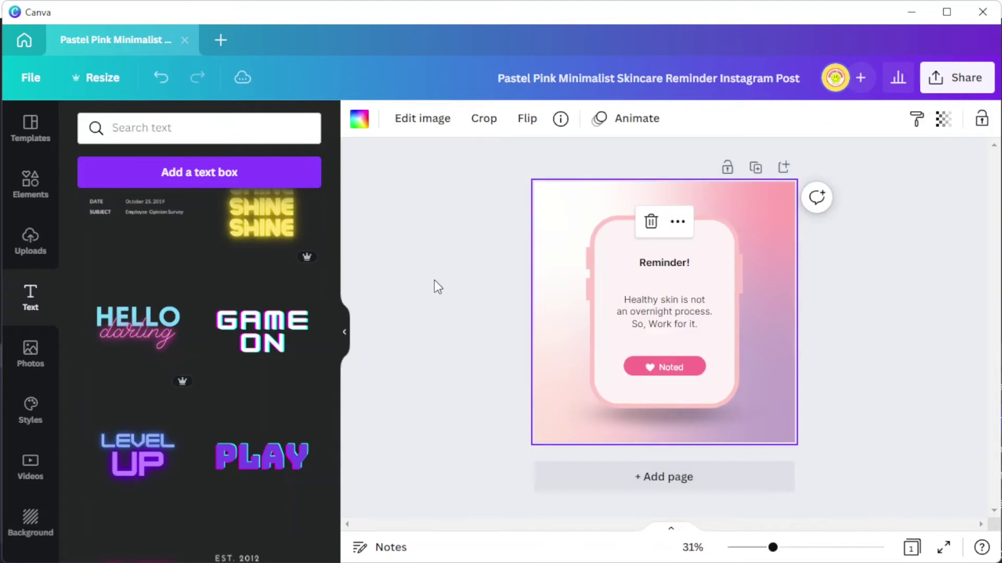
pyautogui.click(358, 121)
pyautogui.scroll(-4, 202, 290)
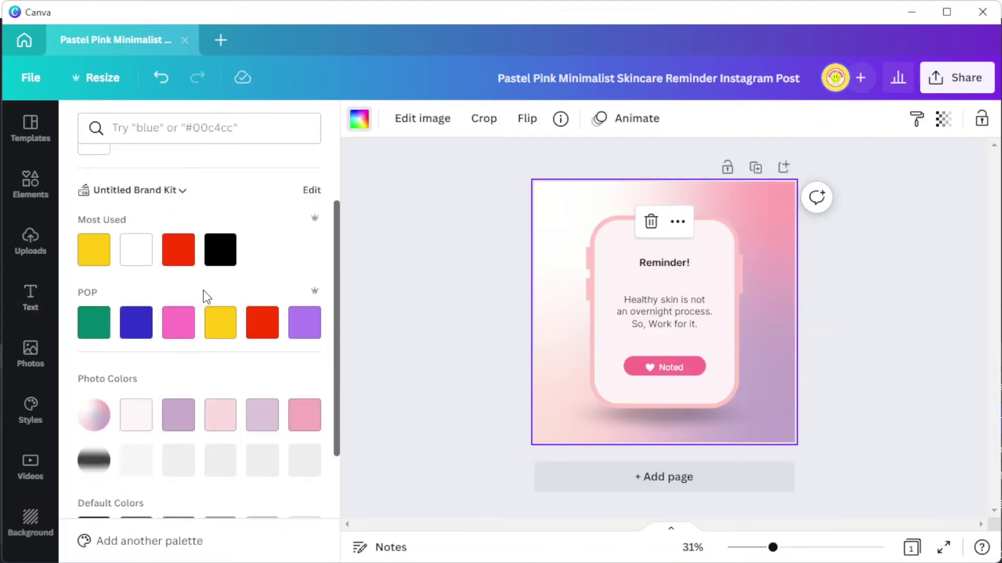
pyautogui.scroll(4, 203, 290)
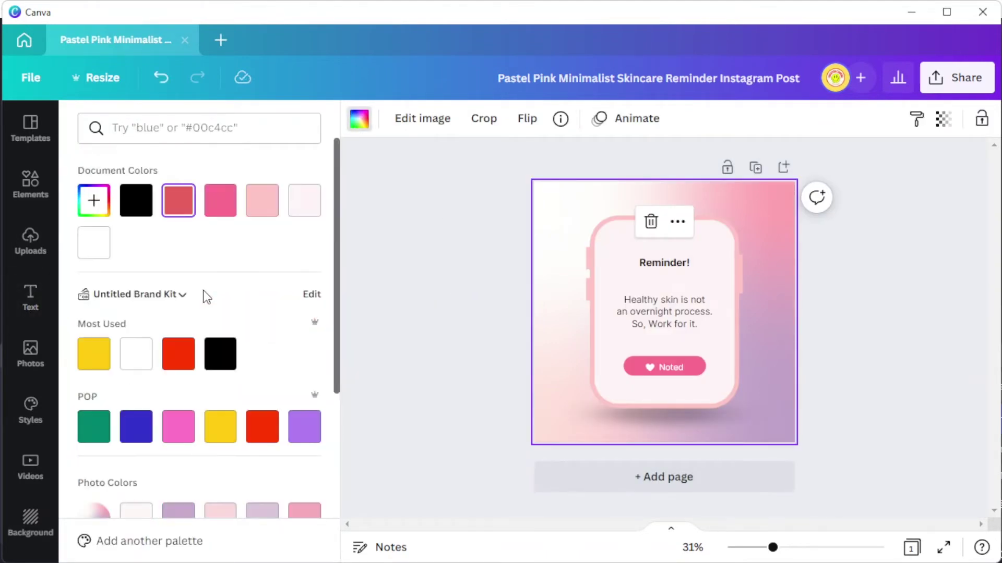
# Set a green-and-orange photo from a 'grainy gradient' search as the page background
pyautogui.click(37, 363)
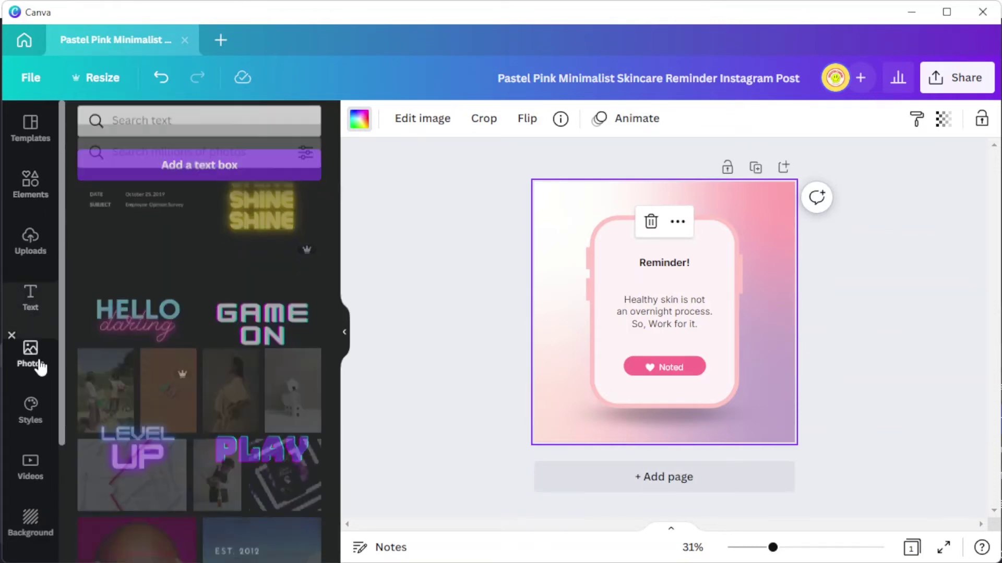
pyautogui.moveTo(230, 275); pyautogui.dragTo(548, 331)
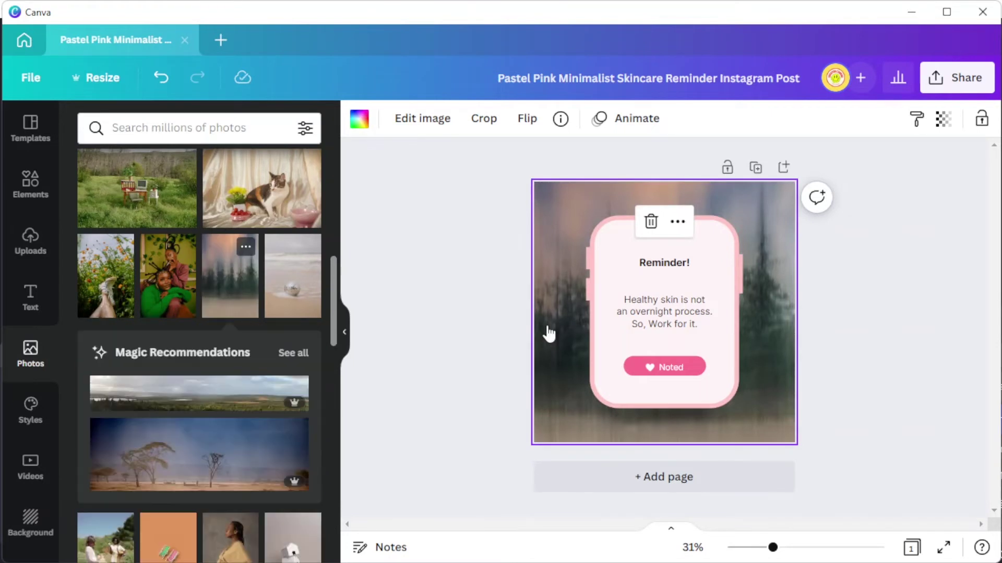
pyautogui.click(208, 128)
pyautogui.write('grainy gradient')
pyautogui.press('Return')
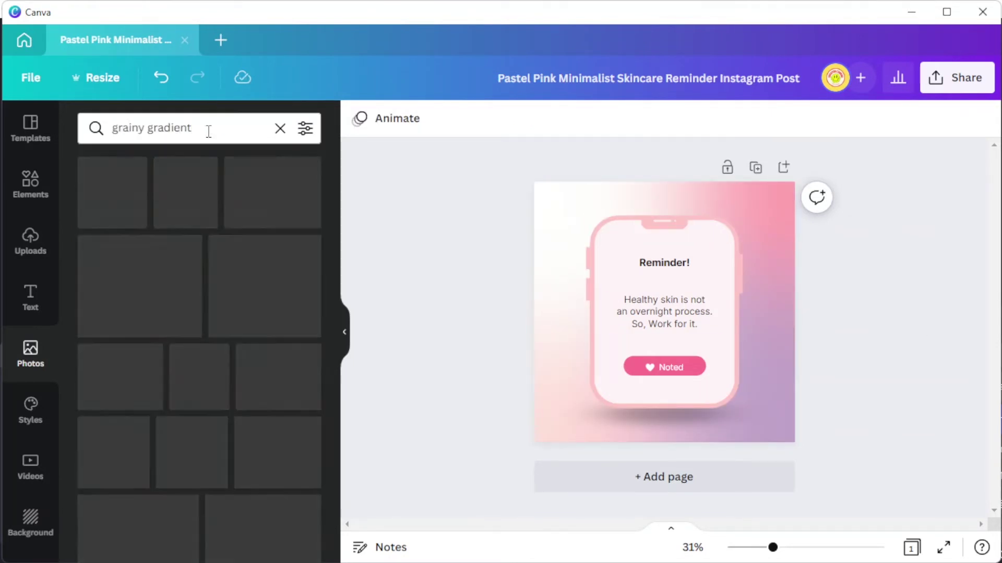
pyautogui.moveTo(199, 375); pyautogui.dragTo(558, 303)
# Give the phone frame a purple outline and a near-white cream #FFFBEC screen
pyautogui.click(619, 226)
pyautogui.click(385, 119)
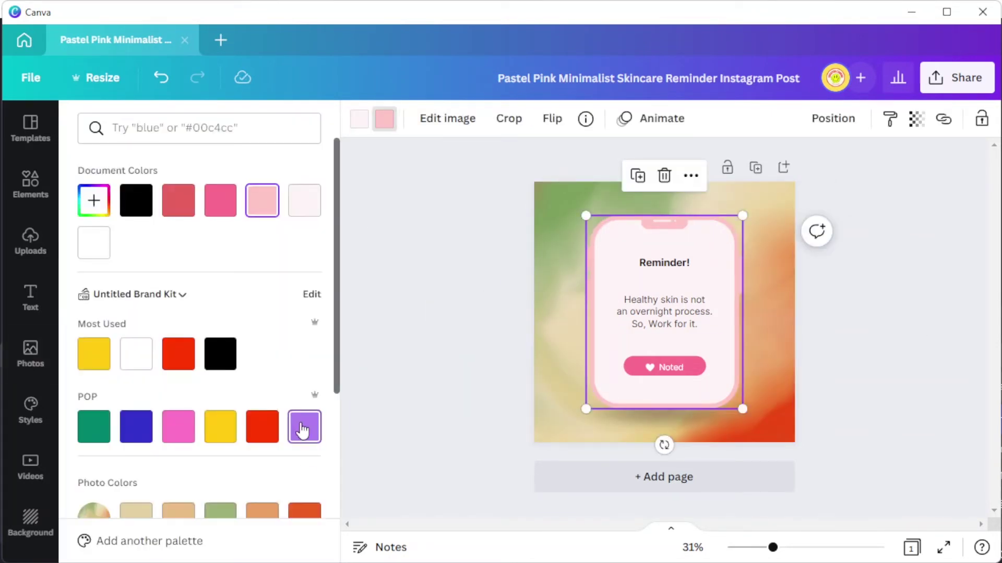
pyautogui.click(305, 426)
pyautogui.click(94, 201)
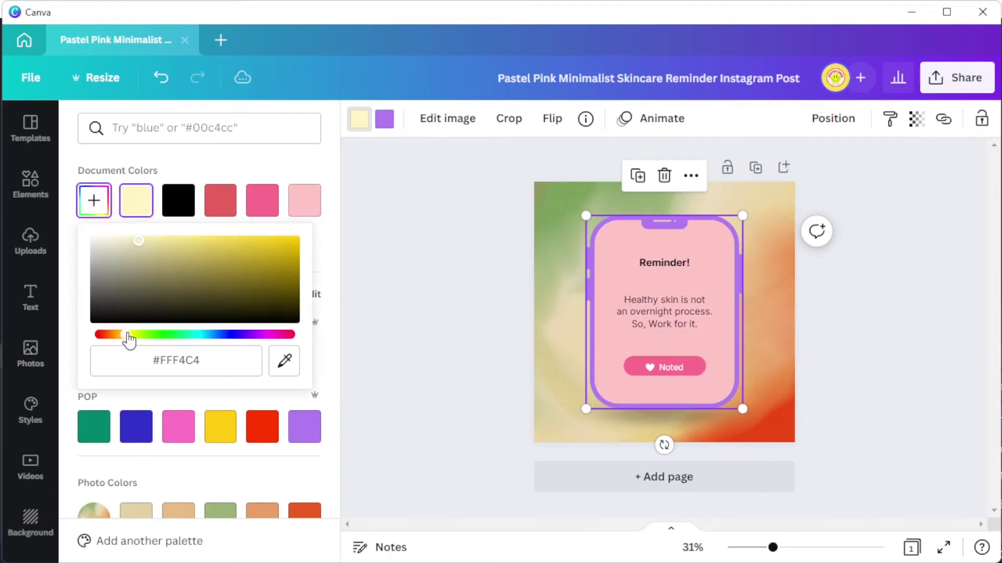
pyautogui.click(138, 241)
pyautogui.click(147, 241)
pyautogui.moveTo(123, 334)
pyautogui.mouseDown()
pyautogui.moveTo(136, 336)
pyautogui.moveTo(127, 340)
pyautogui.mouseUp()
pyautogui.click(112, 238)
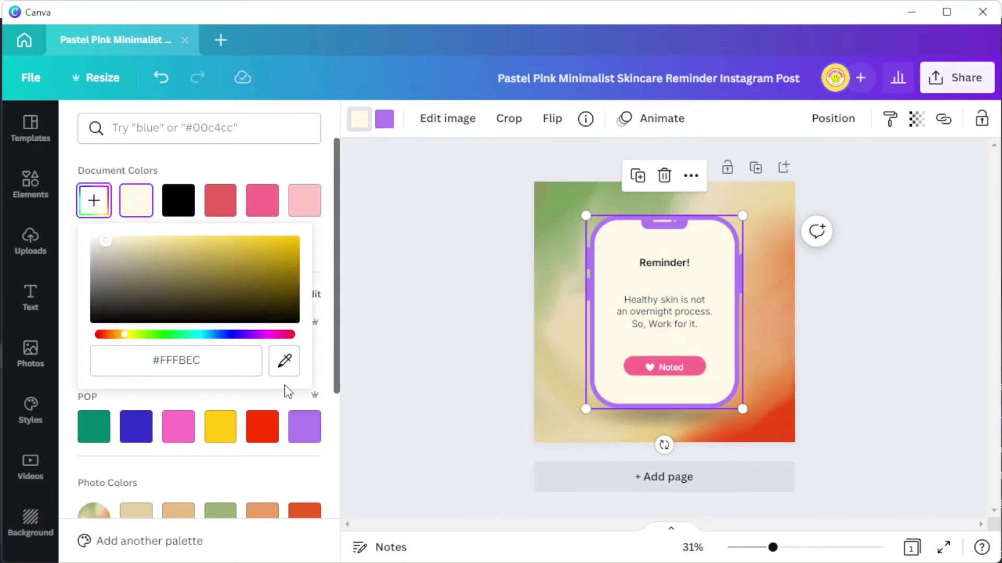
# Turn the Noted button green
pyautogui.click(286, 277)
pyautogui.scroll(-2, 286, 277)
pyautogui.press('Tab')
pyautogui.scroll(-3, 265, 193)
pyautogui.click(221, 415)
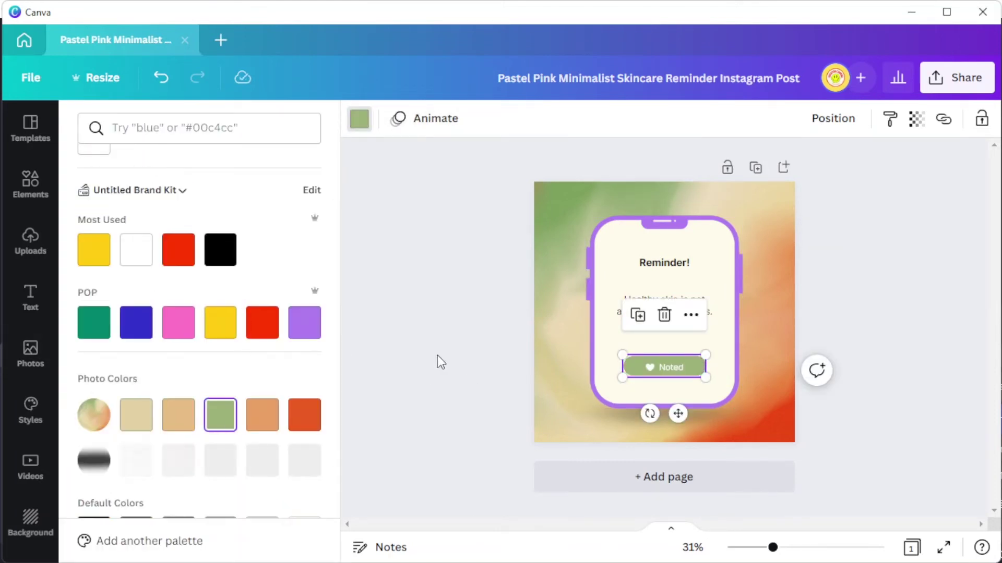
# Recolour the phone frame outline tan after trying a teal-green
pyautogui.click(593, 360)
pyautogui.click(94, 323)
pyautogui.scroll(-3, 124, 342)
pyautogui.scroll(3, 123, 342)
pyautogui.click(188, 348)
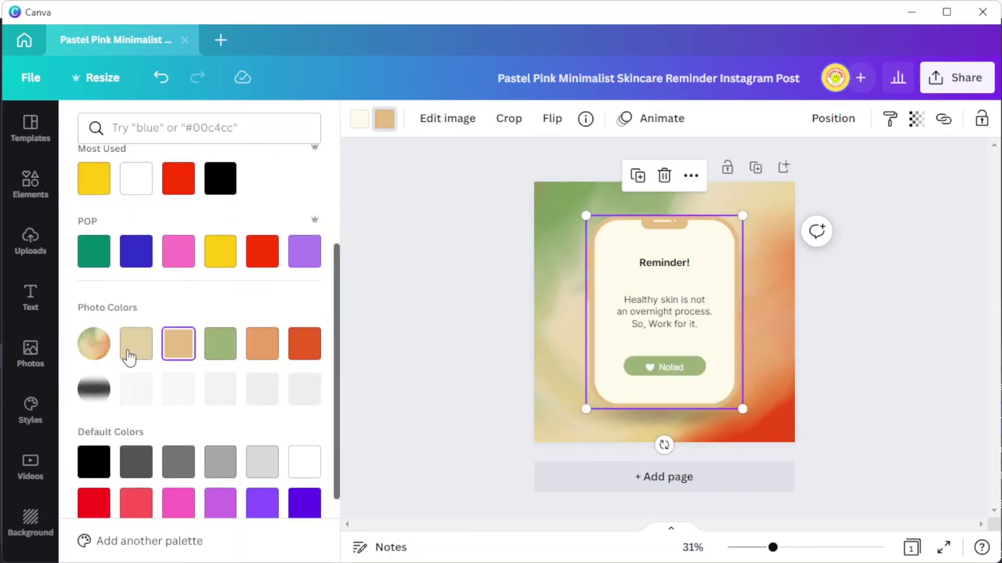
# Return to the photo search showing the grainy gradient results
pyautogui.click(30, 355)
pyautogui.click(206, 130)
pyautogui.click(154, 264)
pyautogui.scroll(-5, 154, 264)
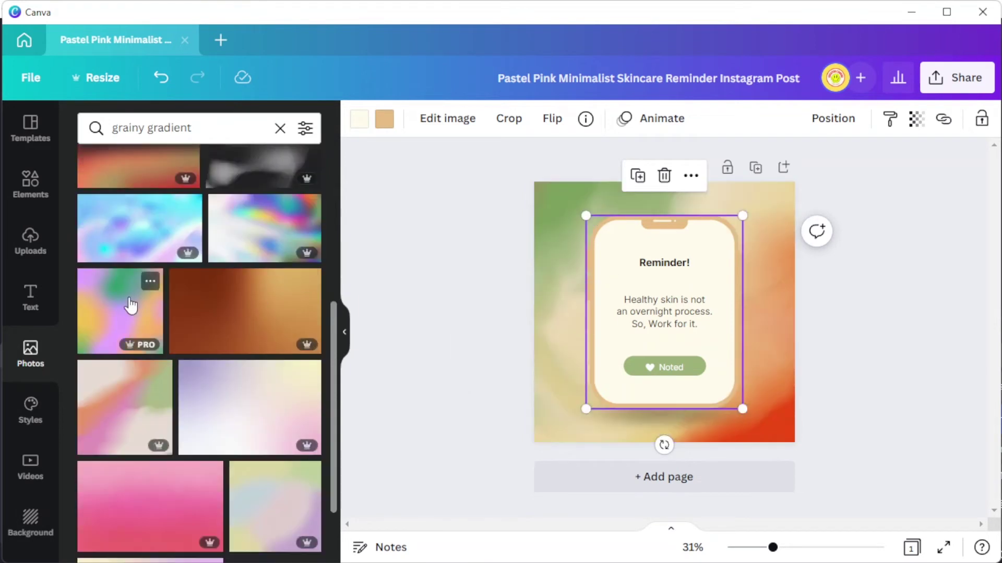
# Drop a pastel grainy gradient onto the background and make the phone frame purple
pyautogui.moveTo(123, 313); pyautogui.dragTo(542, 313)
pyautogui.scroll(-10, 205, 365)
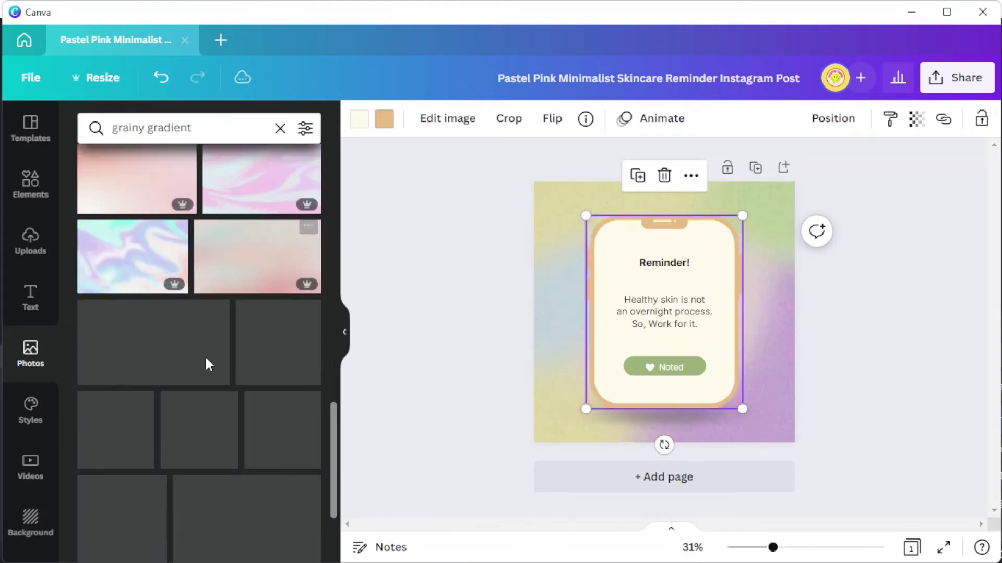
pyautogui.click(384, 119)
pyautogui.click(305, 426)
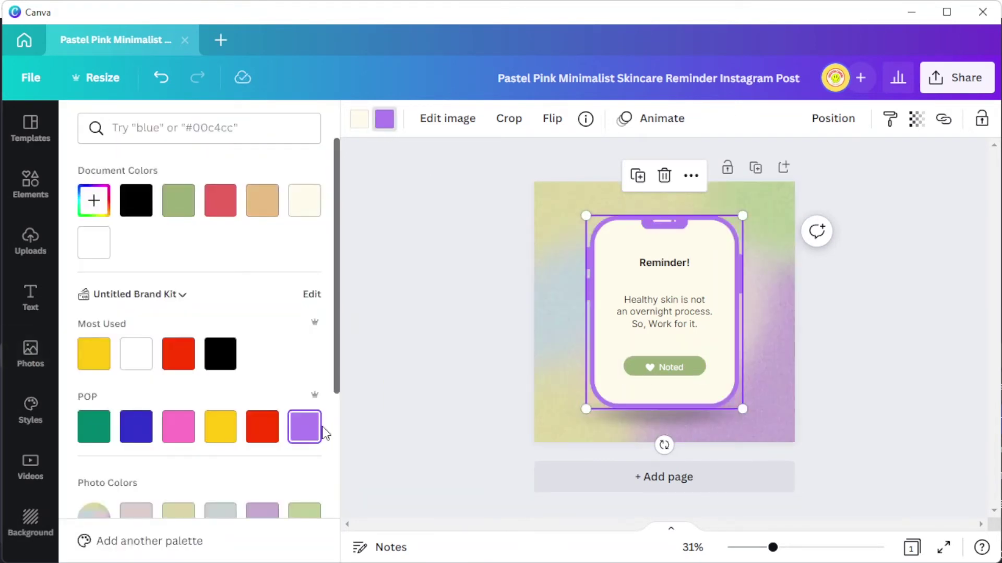
# Keep the Noted button green after briefly trying tan
pyautogui.click(664, 367)
pyautogui.click(262, 201)
pyautogui.click(195, 209)
pyautogui.click(841, 392)
# Colour the heart on the Noted button light pink #E8BFBF
pyautogui.click(647, 366)
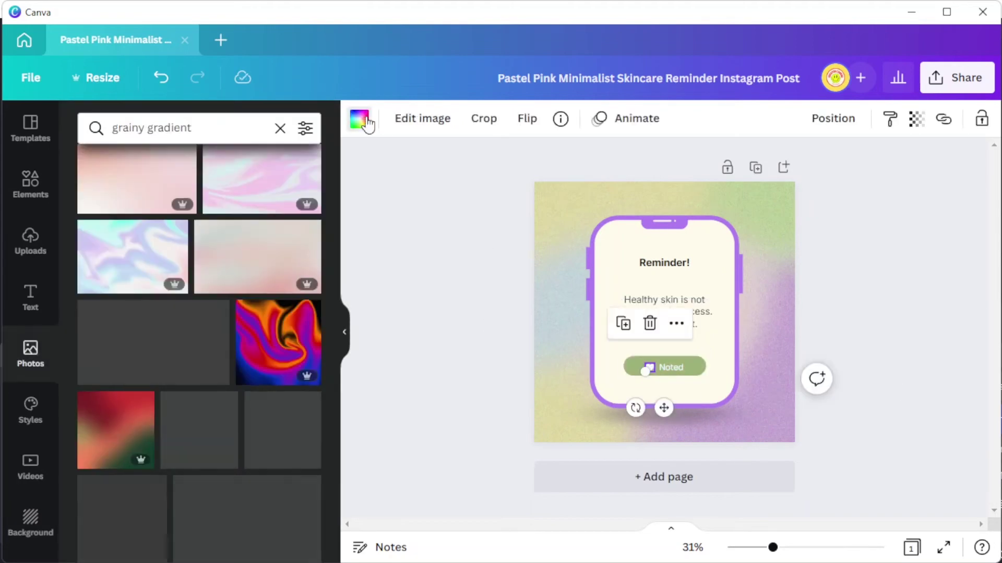
pyautogui.click(358, 119)
pyautogui.click(179, 354)
pyautogui.click(185, 426)
pyautogui.scroll(-2, 187, 426)
pyautogui.click(136, 415)
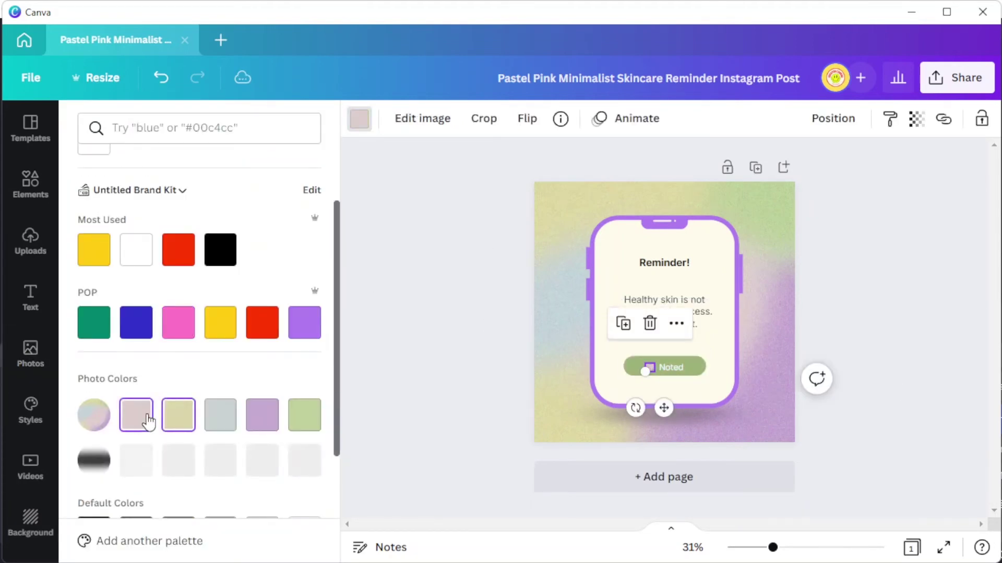
pyautogui.scroll(2, 146, 366)
pyautogui.click(94, 200)
pyautogui.scroll(3, 454, 320)
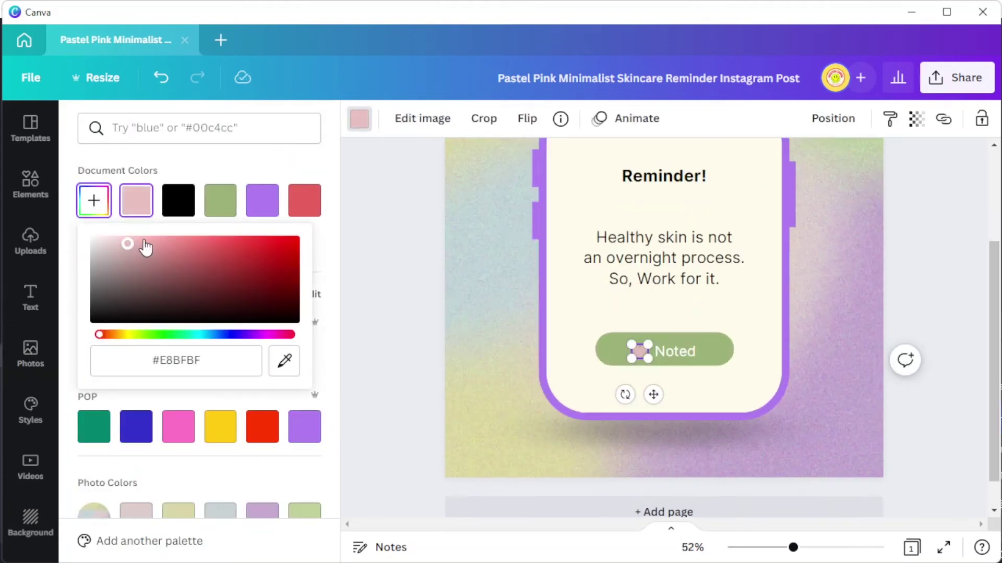
pyautogui.click(145, 246)
pyautogui.scroll(-4, 531, 312)
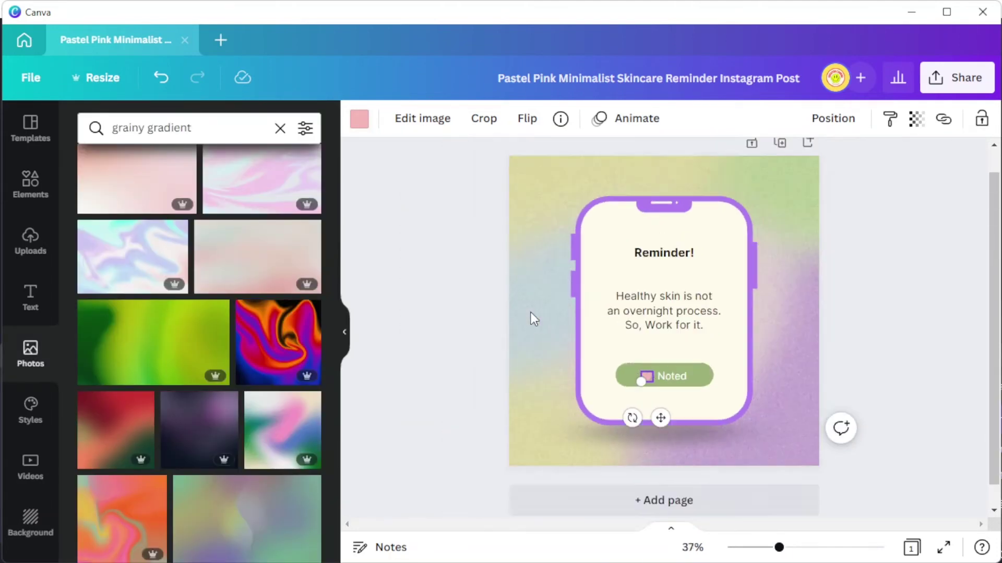
pyautogui.click(930, 312)
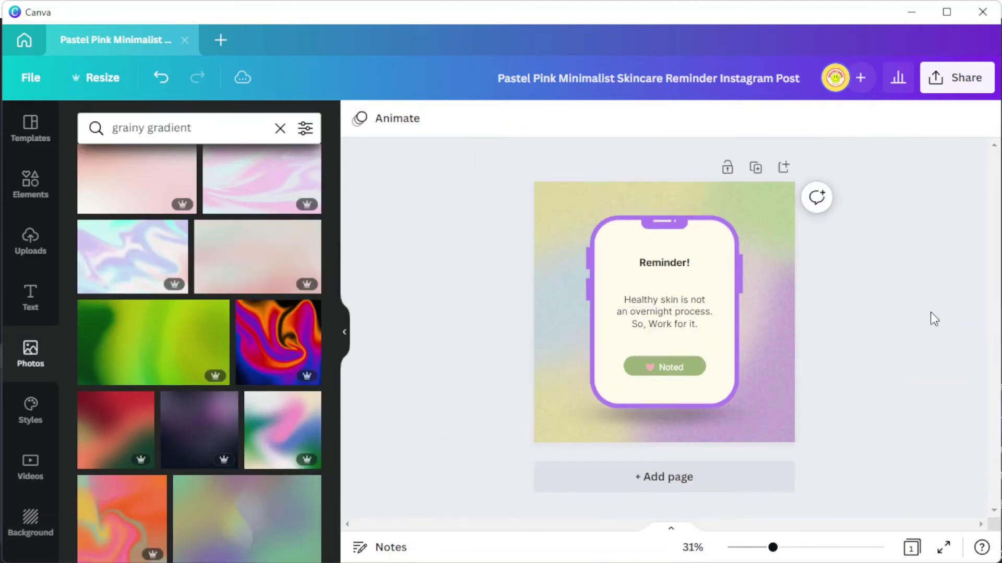
# Collapse the Photos panel and bring up the Share this design options
pyautogui.click(346, 346)
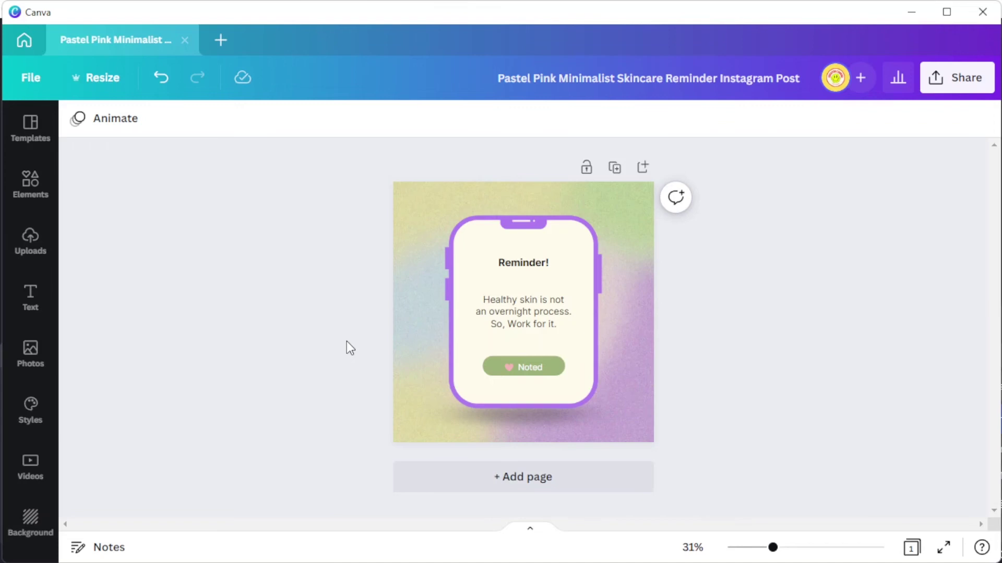
pyautogui.click(945, 93)
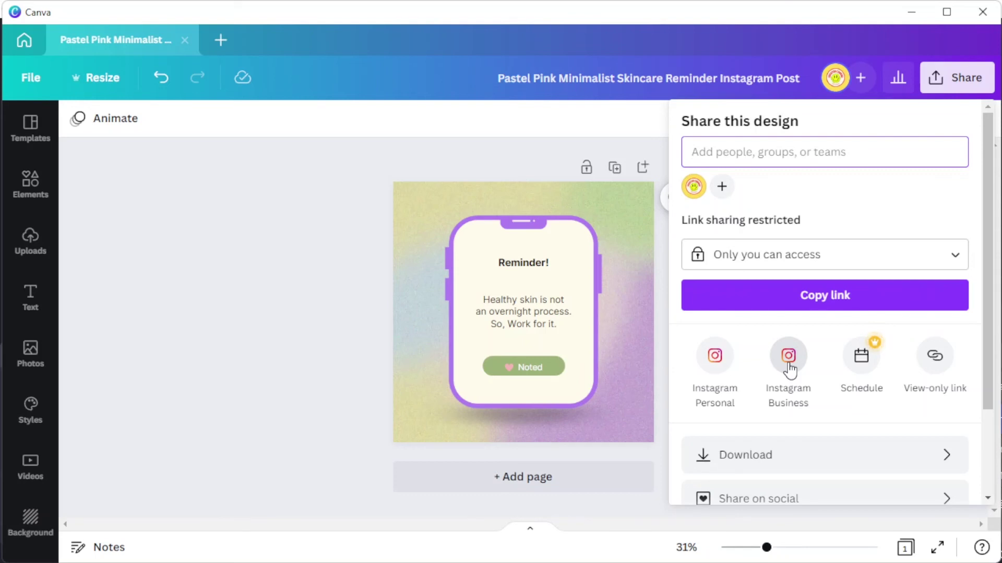
# Scroll the Share panel down to the Download option
pyautogui.scroll(-2, 790, 370)
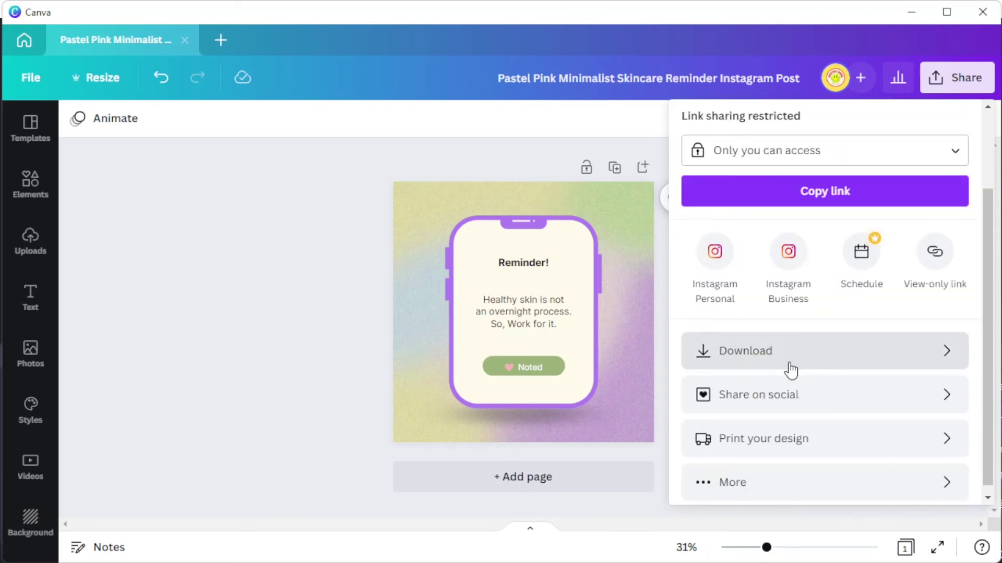
# Download the post as a 1,080 × 1,080 px PNG
pyautogui.click(781, 370)
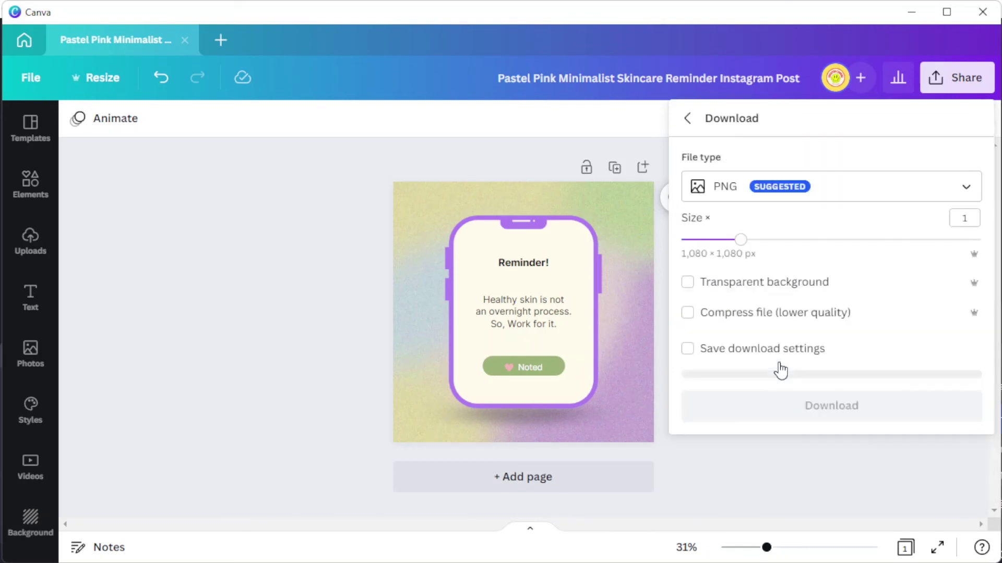
pyautogui.click(772, 198)
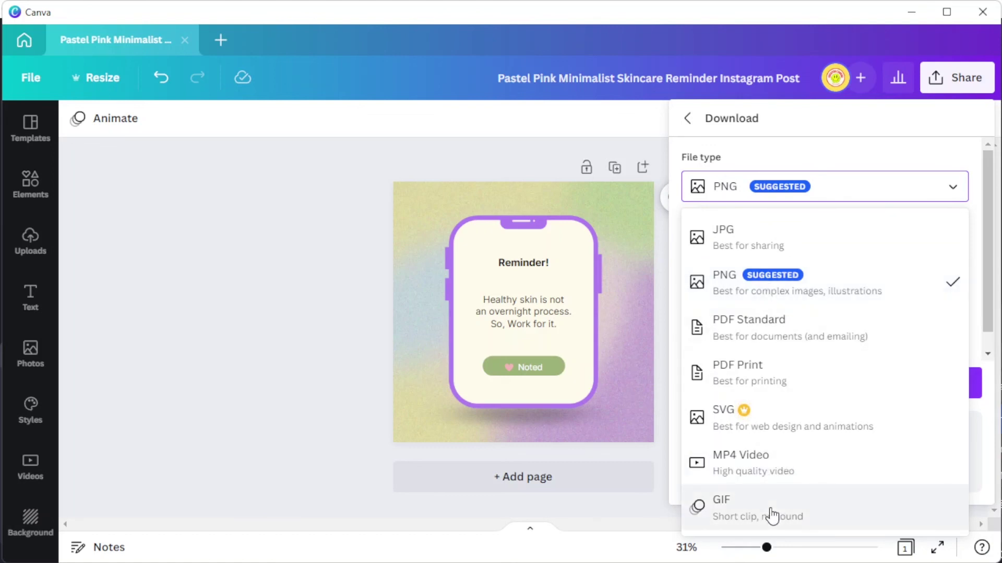
pyautogui.click(790, 184)
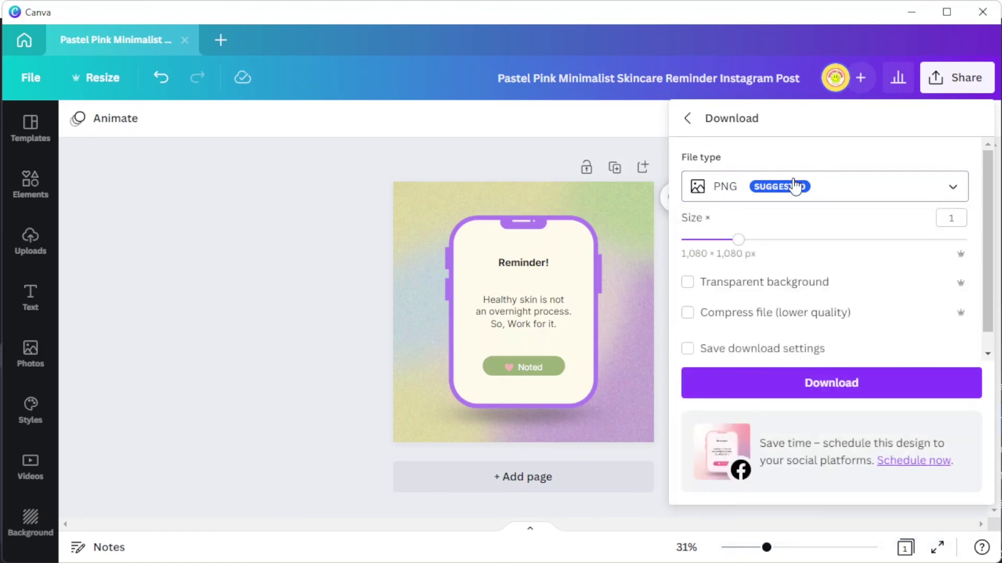
pyautogui.click(806, 376)
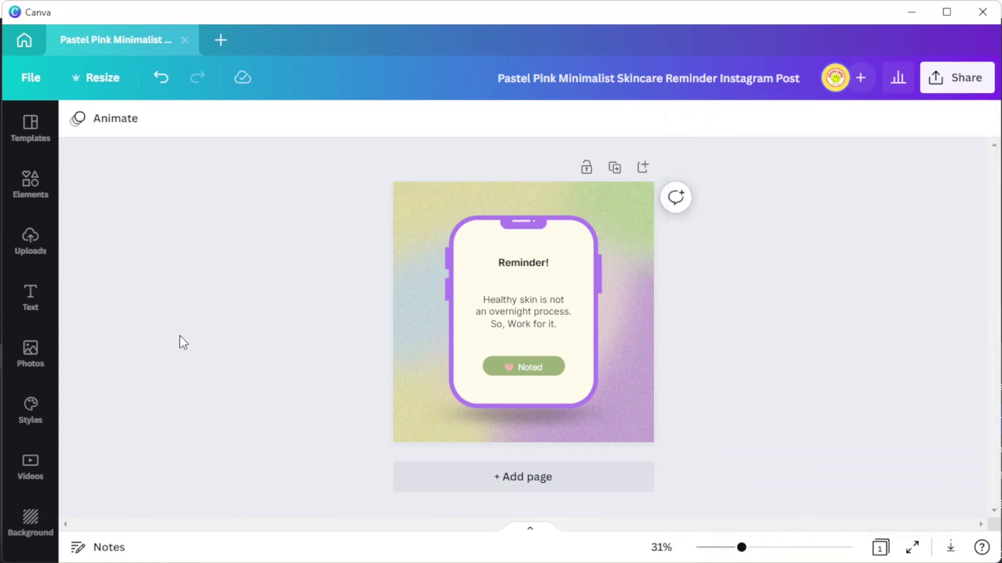